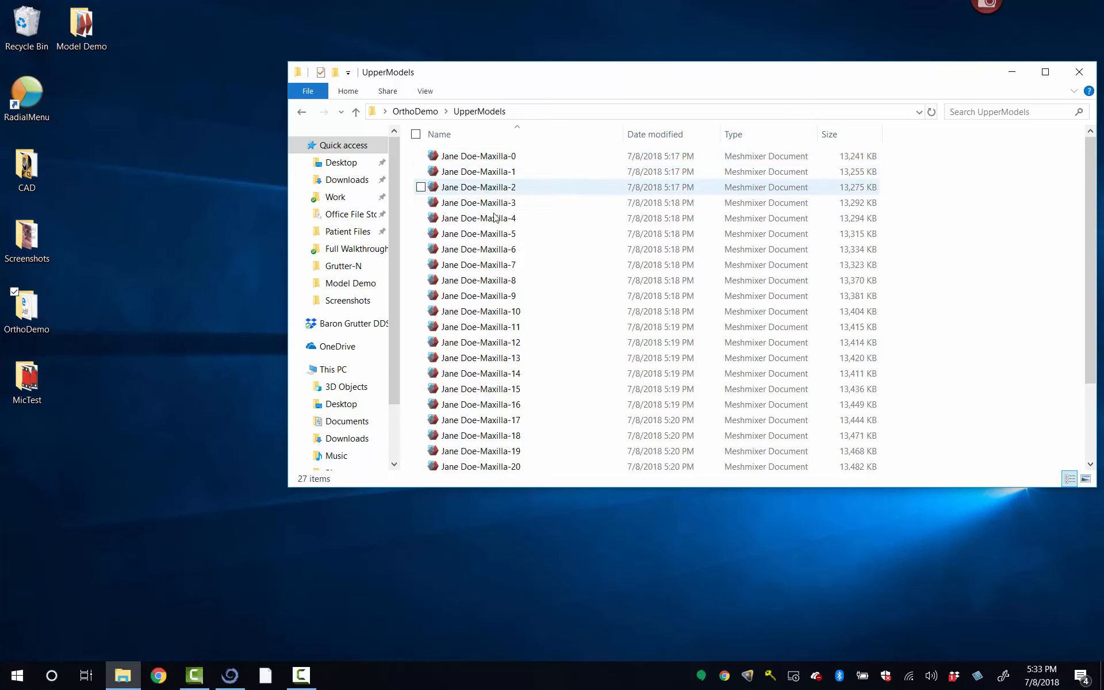
Step: Go back to the OrthoDemo folder and open its LowerModels subfolder
{"action": "key", "text": "BackSpace"}
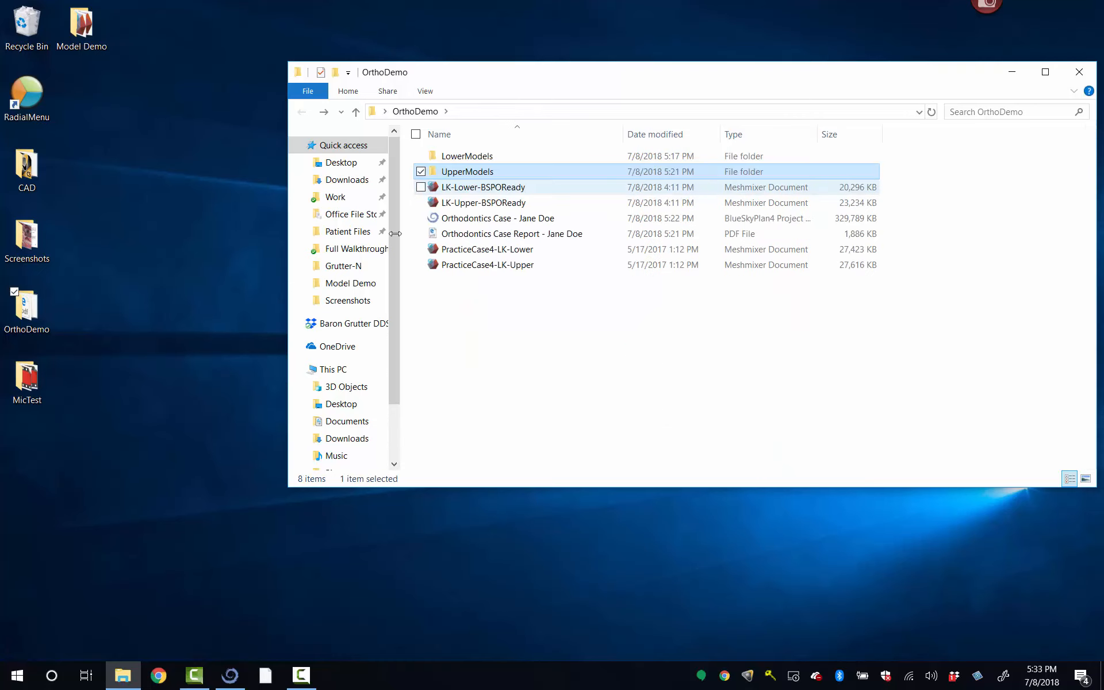
{"action": "double_click", "coordinate": [466, 157]}
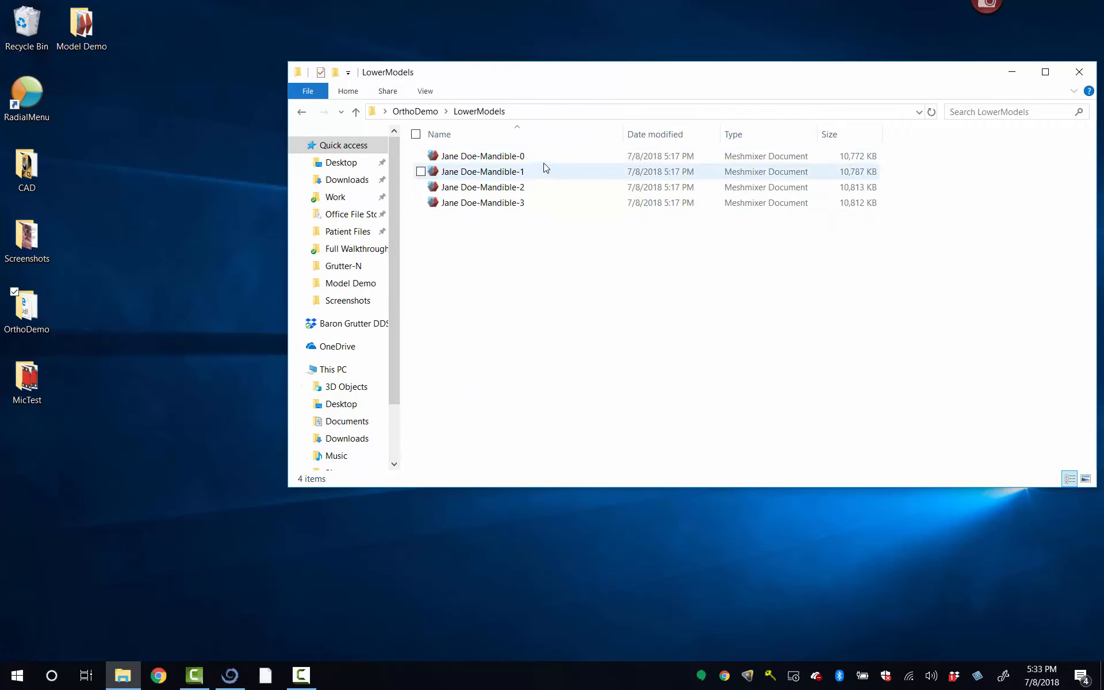
{"action": "left_click", "coordinate": [508, 164]}
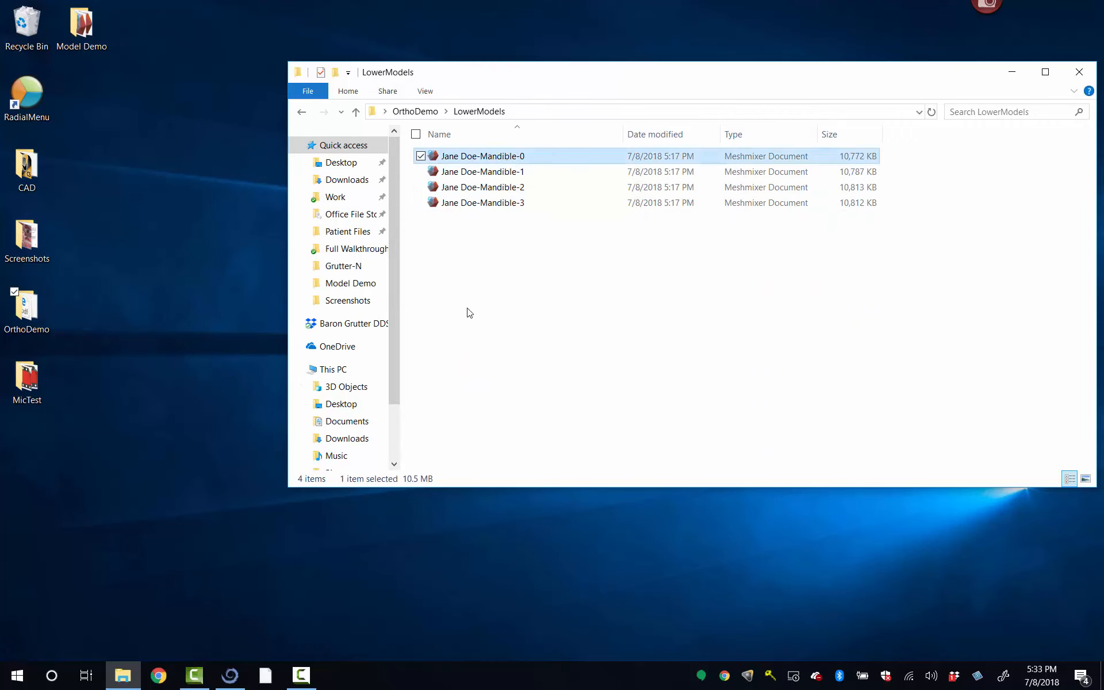
{"action": "left_click", "coordinate": [530, 305]}
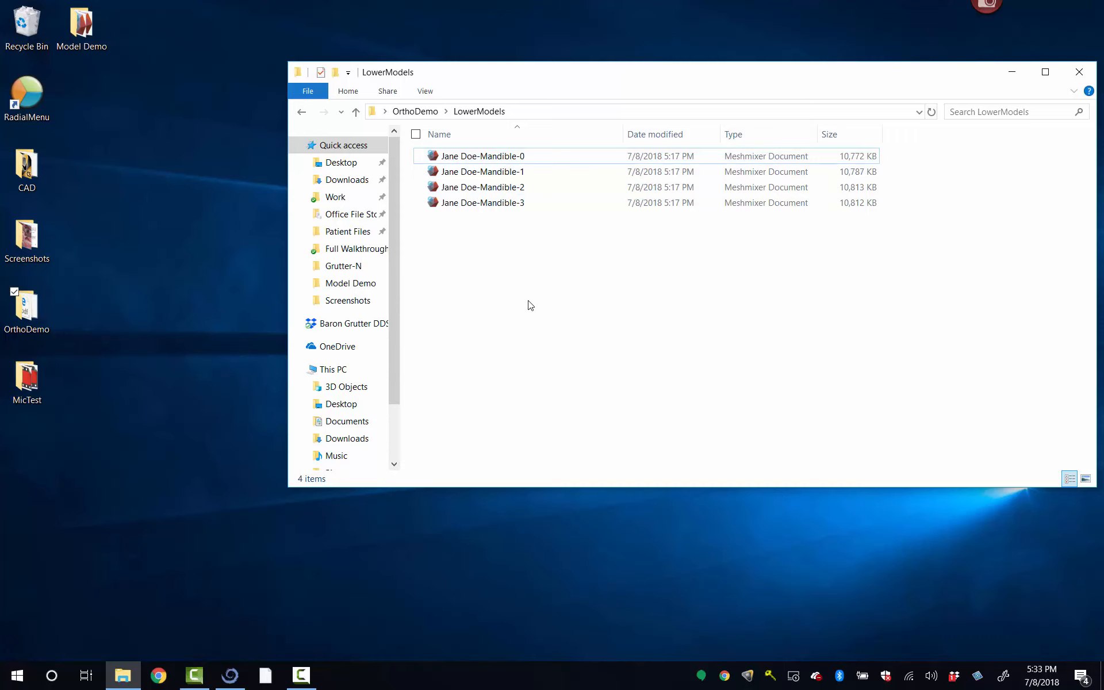
Step: Launch RayWare and maximize its window
{"action": "key", "text": "super"}
{"action": "type", "text": "ray"}
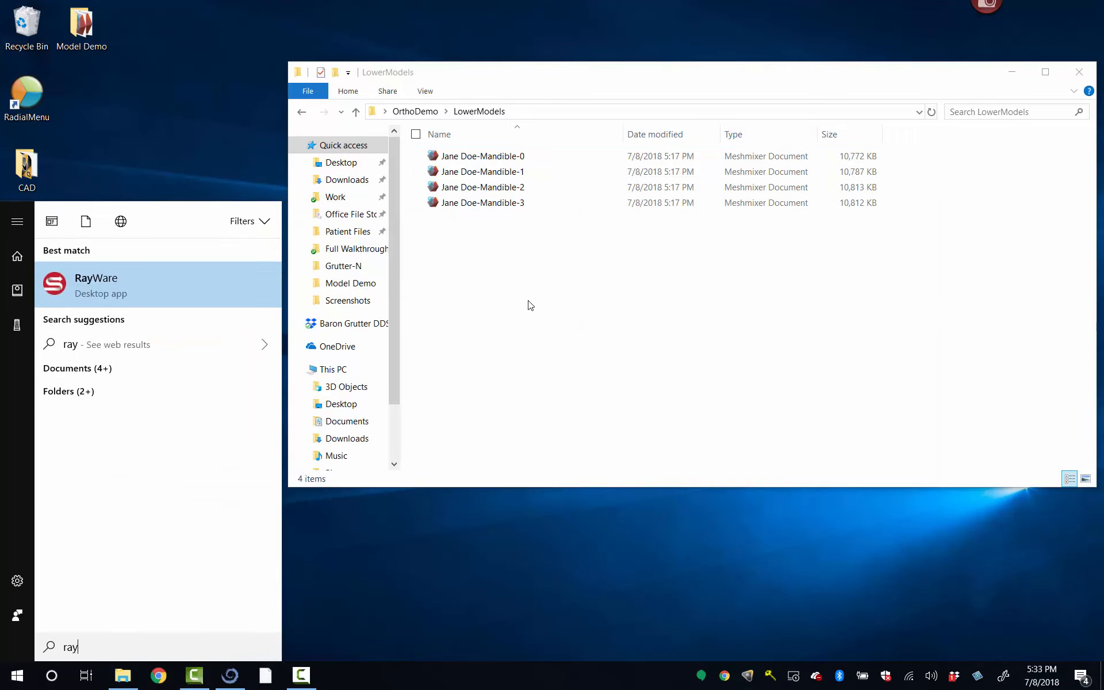
{"action": "key", "text": "Return"}
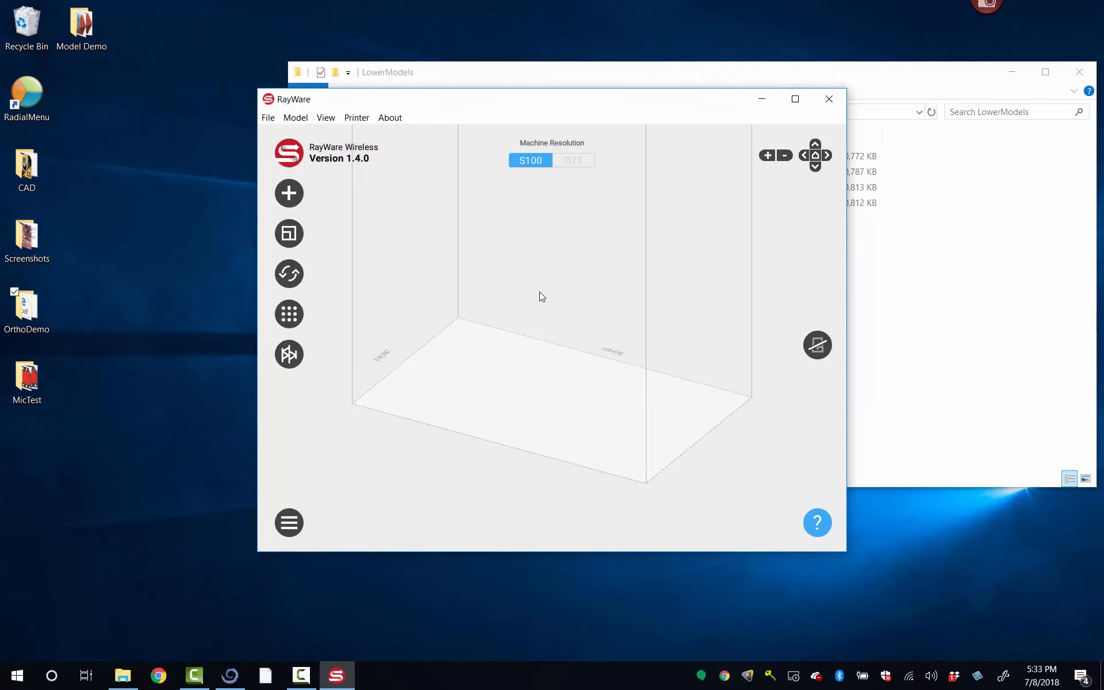
{"action": "left_click", "coordinate": [794, 99]}
Step: Import the Mandible-1, Mandible-2 and Mandible-3 files from the LowerModels folder into RayWare
{"action": "key", "text": "alt+Tab"}
{"action": "key", "text": "alt+Tab"}
{"action": "key", "text": "alt+shift+Tab"}
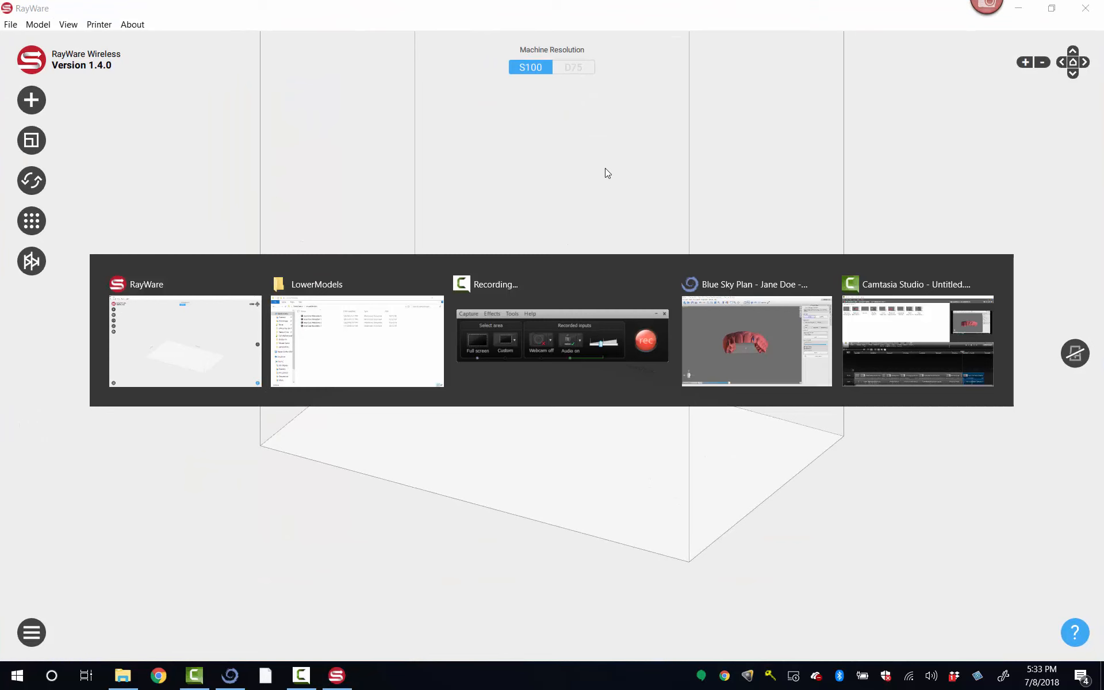
{"action": "left_click", "coordinate": [500, 171]}
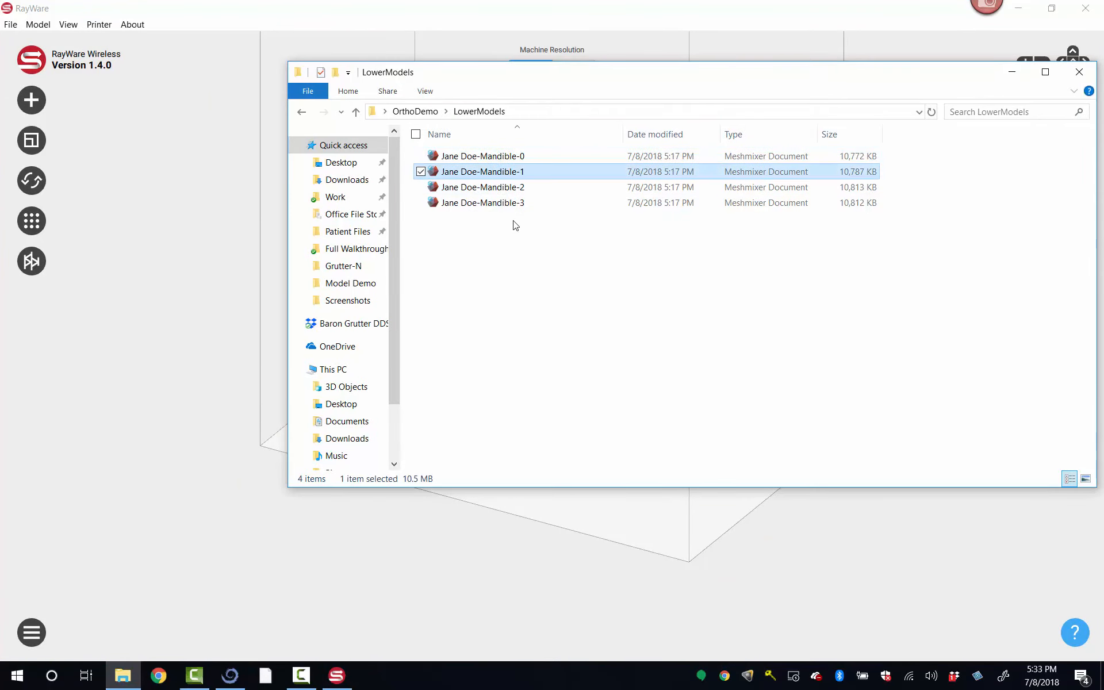
{"action": "left_click", "coordinate": [509, 203], "text": "shift"}
{"action": "left_click_drag", "start_coordinate": [483, 202], "coordinate": [643, 532]}
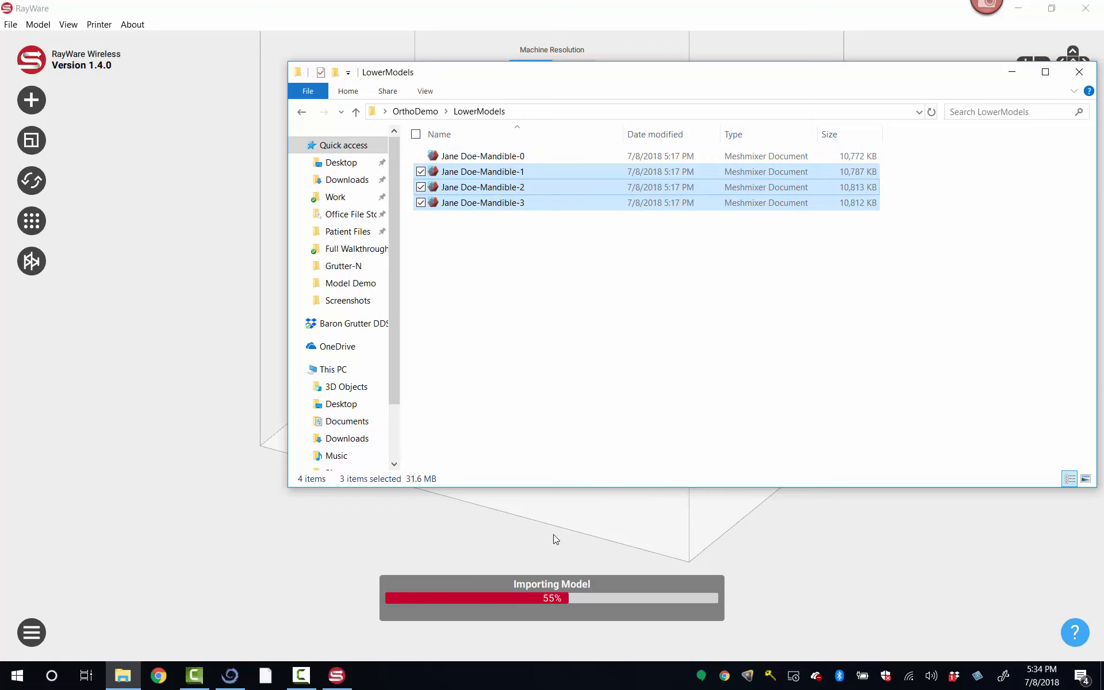
Step: Stand the three mandible models upright by setting the flat back bar of each one as its base
{"action": "left_click", "coordinate": [567, 537]}
{"action": "left_click_drag", "start_coordinate": [567, 537], "coordinate": [391, 559]}
{"action": "left_click", "coordinate": [613, 512]}
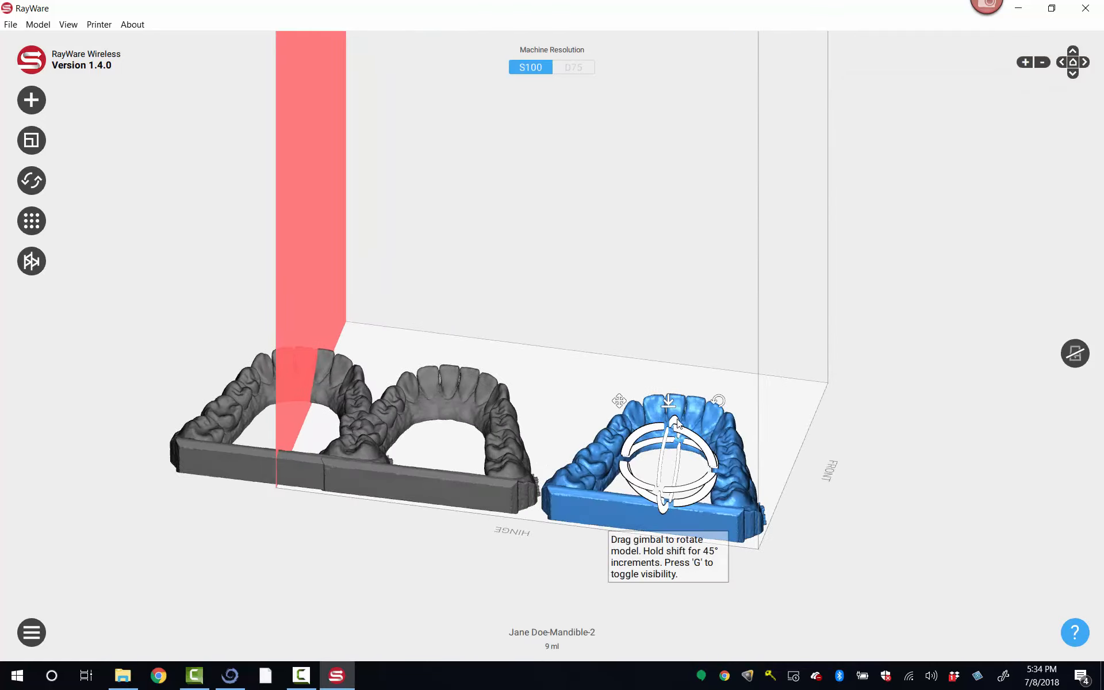
{"action": "key", "text": "g"}
{"action": "left_click_drag", "start_coordinate": [646, 533], "coordinate": [646, 525]}
{"action": "left_click", "coordinate": [475, 391]}
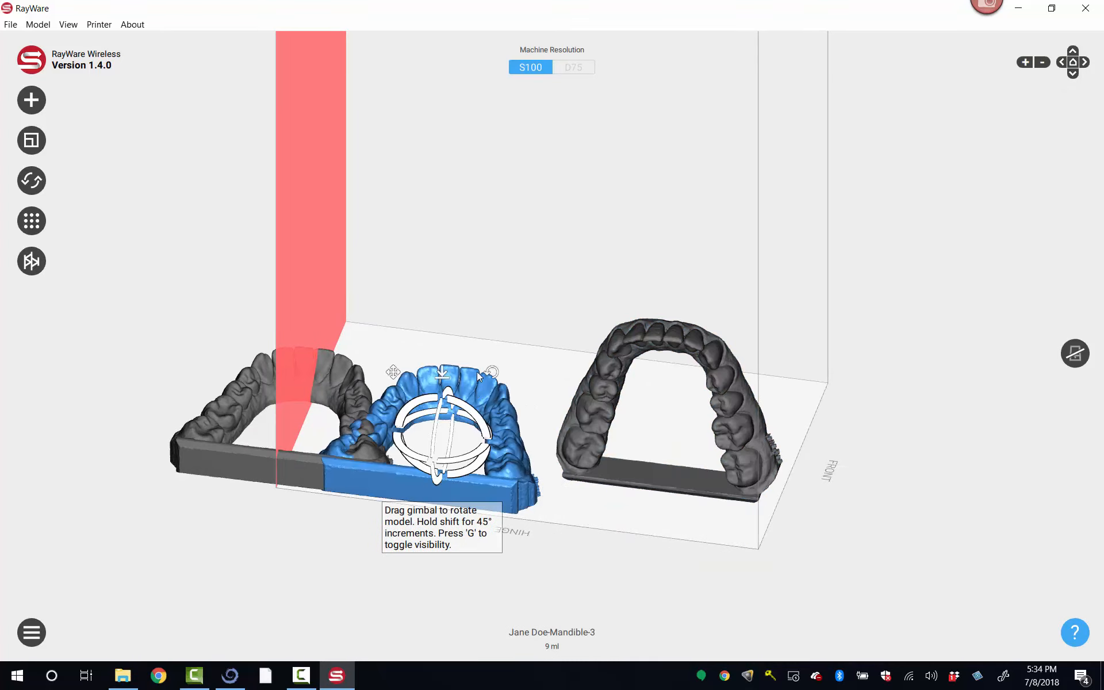
{"action": "left_click", "coordinate": [420, 478]}
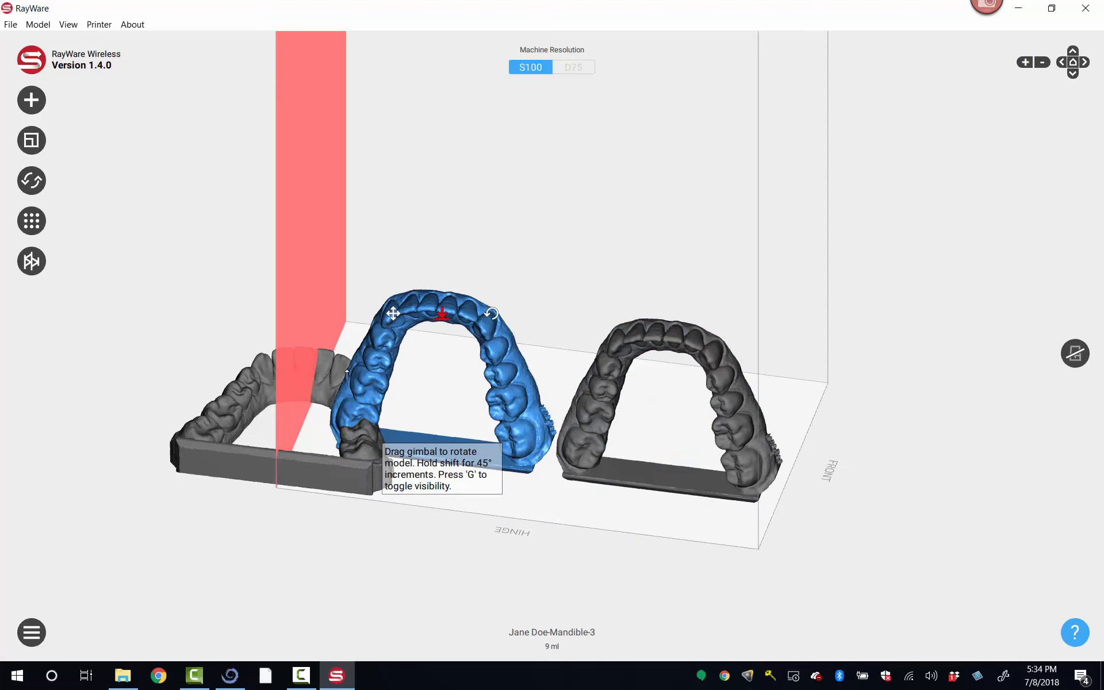
{"action": "left_click", "coordinate": [336, 363]}
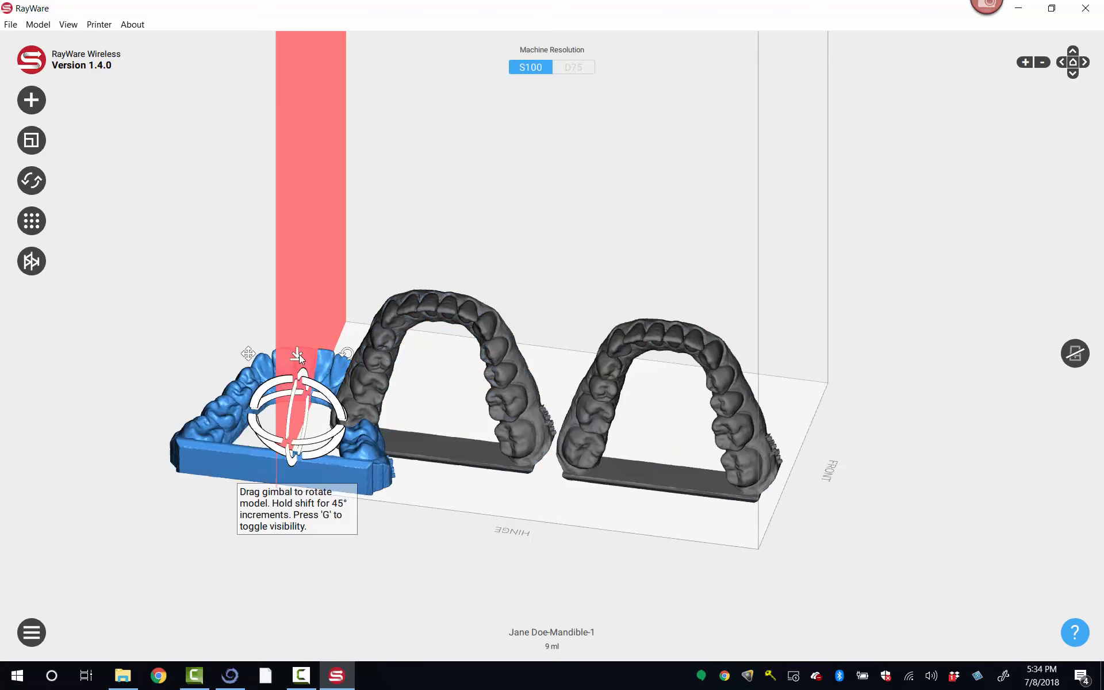
{"action": "left_click", "coordinate": [331, 478]}
Step: Rotate each of the three mandible models 90° about the vertical Z axis
{"action": "left_click_drag", "start_coordinate": [424, 239], "coordinate": [368, 449]}
{"action": "left_click", "coordinate": [35, 188]}
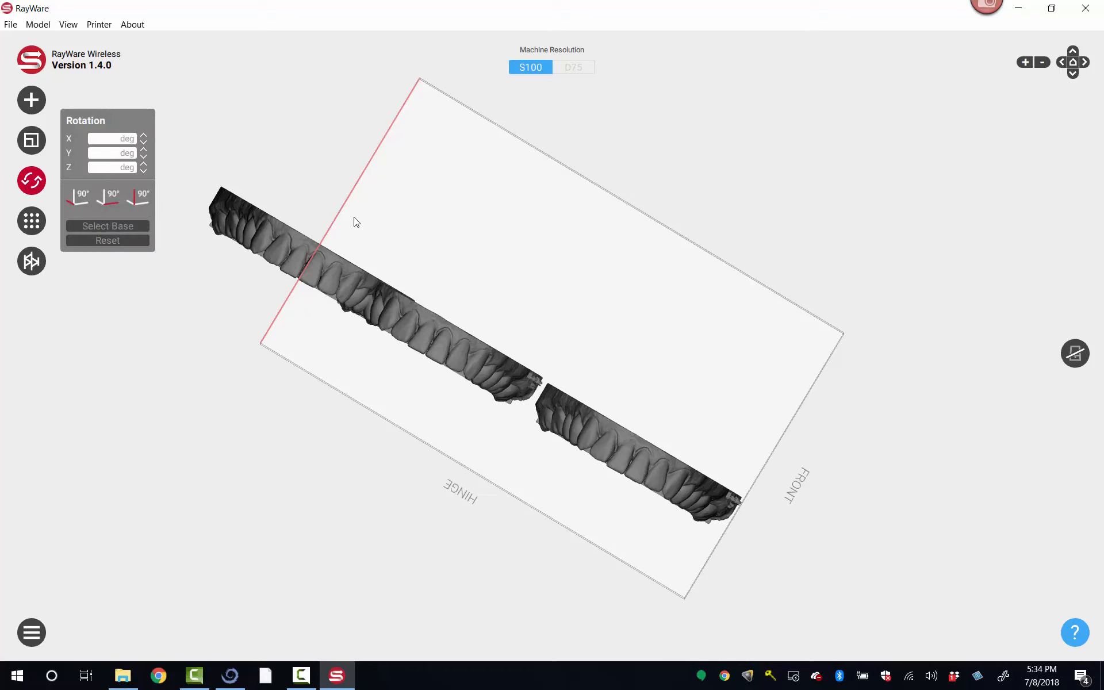
{"action": "left_click", "coordinate": [268, 243]}
{"action": "left_click", "coordinate": [142, 202]}
{"action": "left_click", "coordinate": [450, 330]}
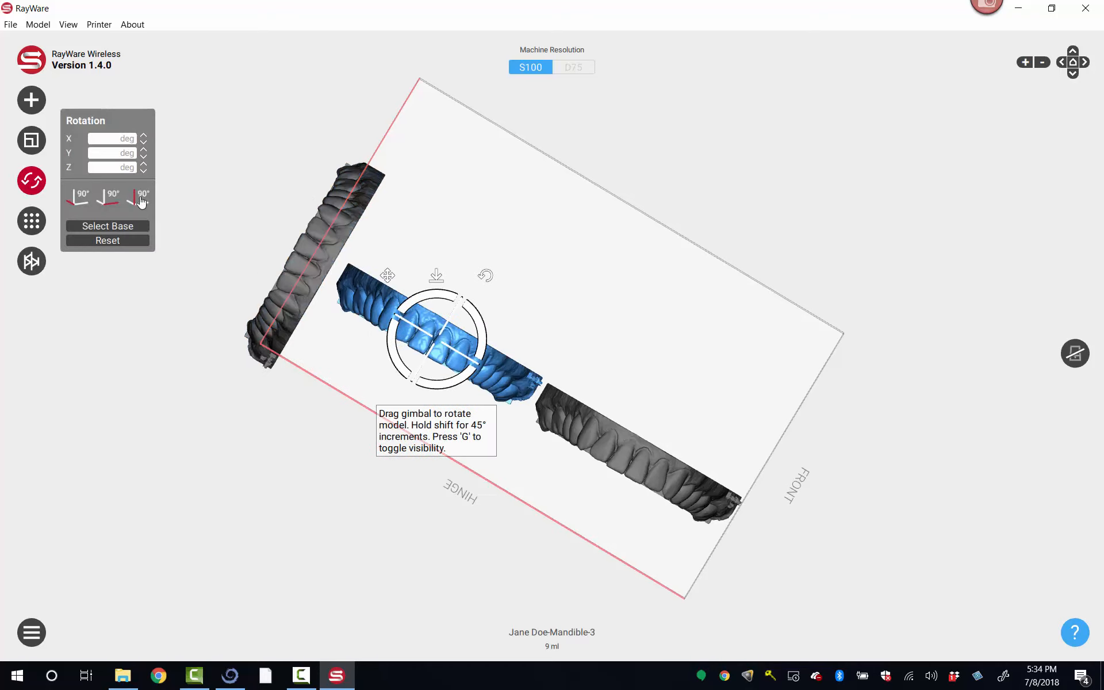
{"action": "left_click", "coordinate": [140, 199]}
{"action": "left_click", "coordinate": [614, 443]}
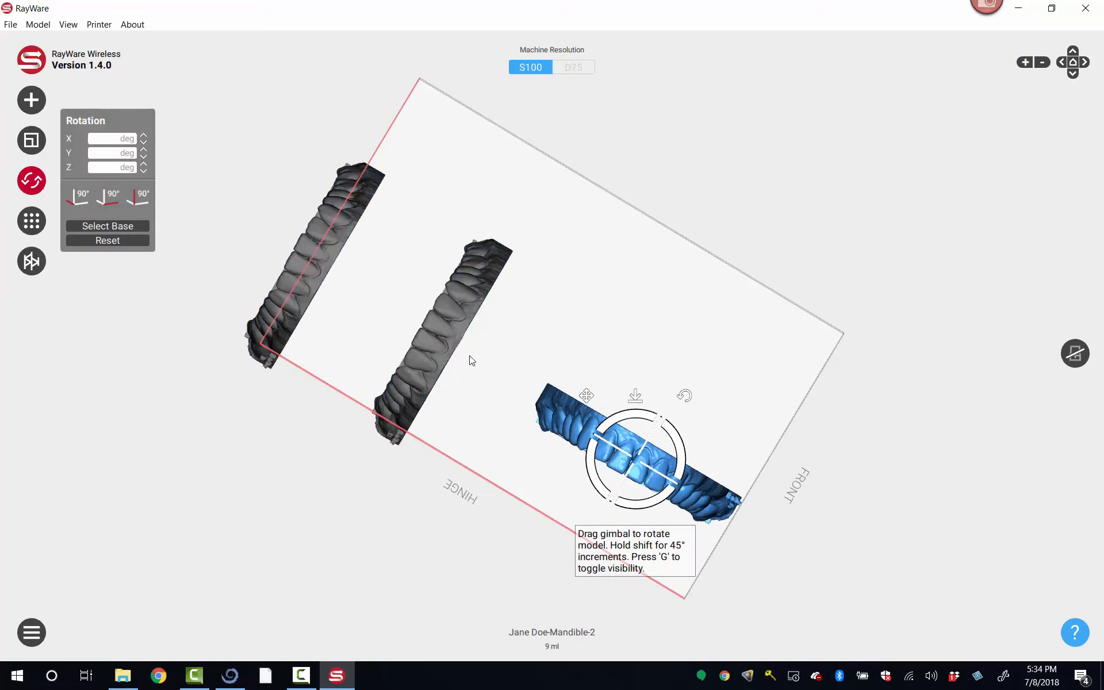
{"action": "left_click", "coordinate": [140, 198]}
Step: Move the three mandible models side by side in a parallel row near the FRONT edge of the build plate
{"action": "left_click_drag", "start_coordinate": [689, 376], "coordinate": [766, 366]}
{"action": "left_click_drag", "start_coordinate": [495, 276], "coordinate": [753, 360]}
{"action": "left_click_drag", "start_coordinate": [314, 241], "coordinate": [660, 373]}
Step: Examine the footprints and spacing of the three mandible models from below and from the side
{"action": "left_click", "coordinate": [489, 520]}
{"action": "left_click_drag", "start_coordinate": [500, 535], "coordinate": [528, 267]}
{"action": "scroll", "coordinate": [789, 276], "scroll_direction": "up", "scroll_amount": 5}
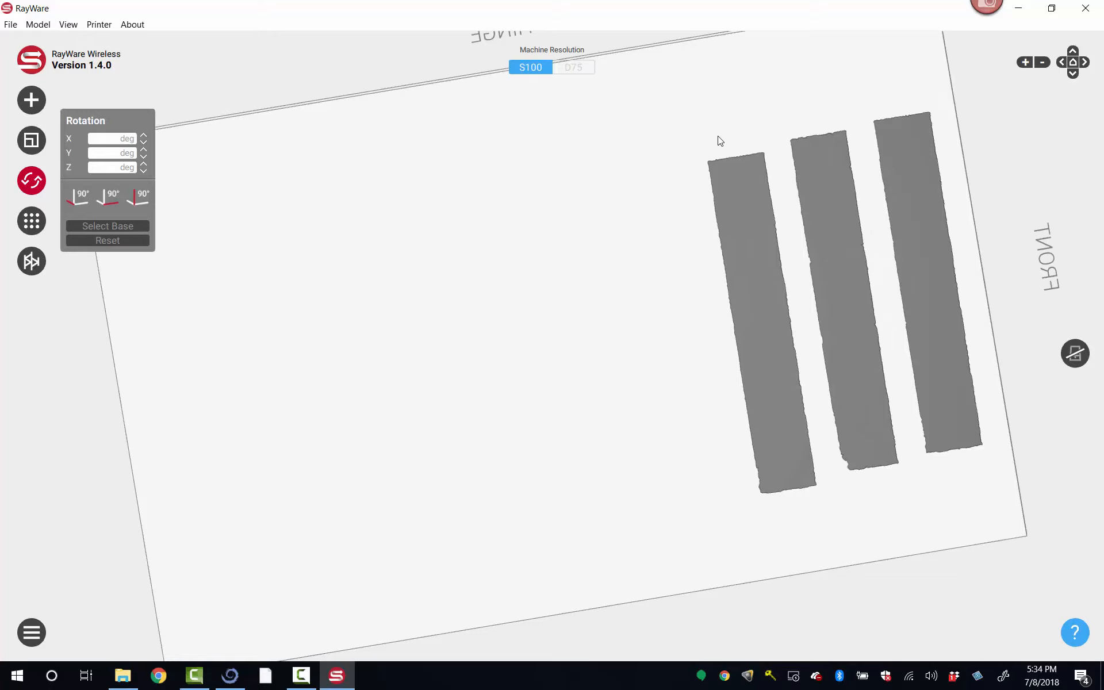
{"action": "left_click_drag", "start_coordinate": [545, 218], "coordinate": [545, 367]}
{"action": "left_click_drag", "start_coordinate": [611, 490], "coordinate": [559, 418]}
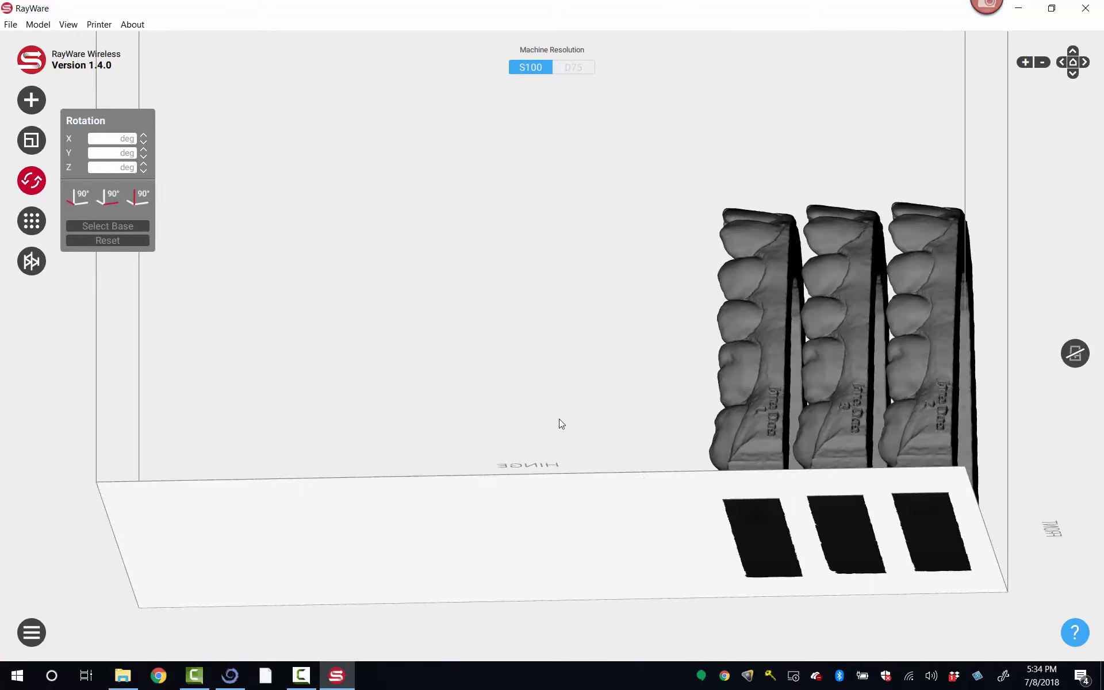
{"action": "left_click_drag", "start_coordinate": [705, 502], "coordinate": [757, 529]}
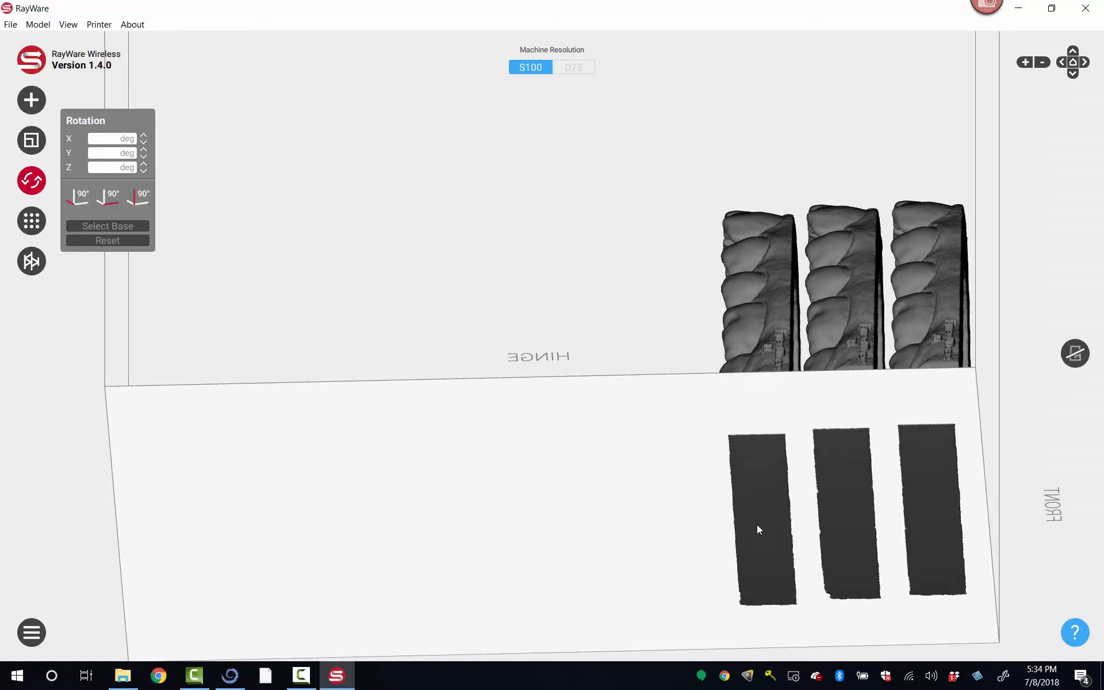
{"action": "left_click_drag", "start_coordinate": [543, 279], "coordinate": [529, 383]}
{"action": "scroll", "coordinate": [530, 383], "scroll_direction": "down", "scroll_amount": 3}
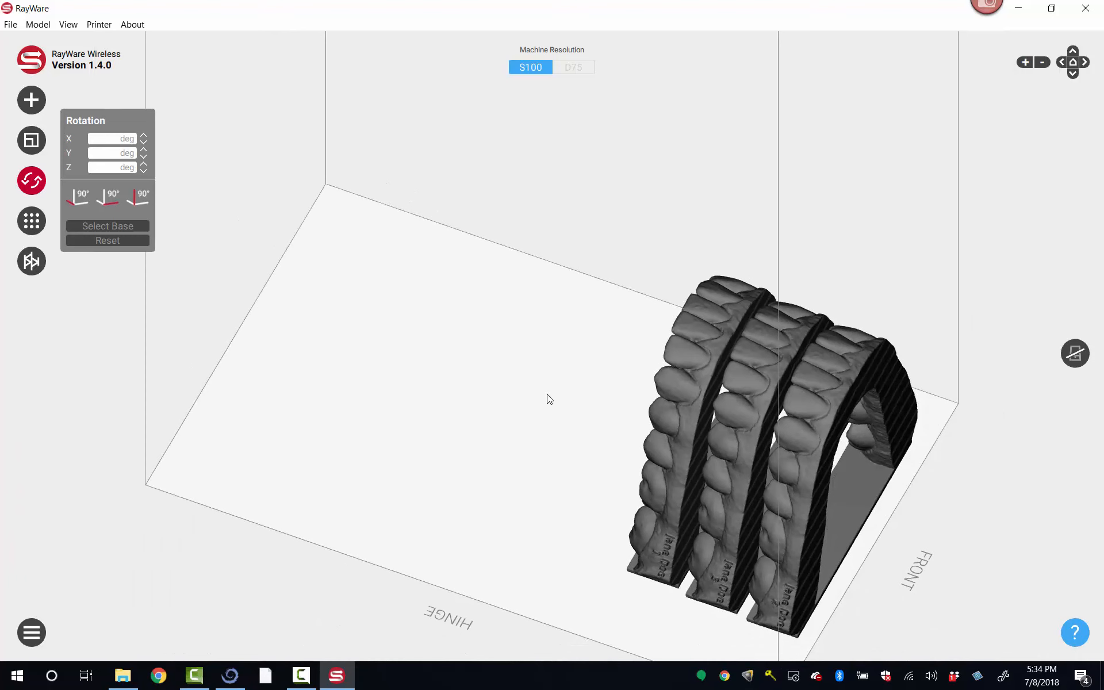
Step: Import the Maxilla-0, Maxilla-1, Maxilla-2 and Maxilla-3 files from the UpperModels folder into RayWare
{"action": "key", "text": "alt+Tab"}
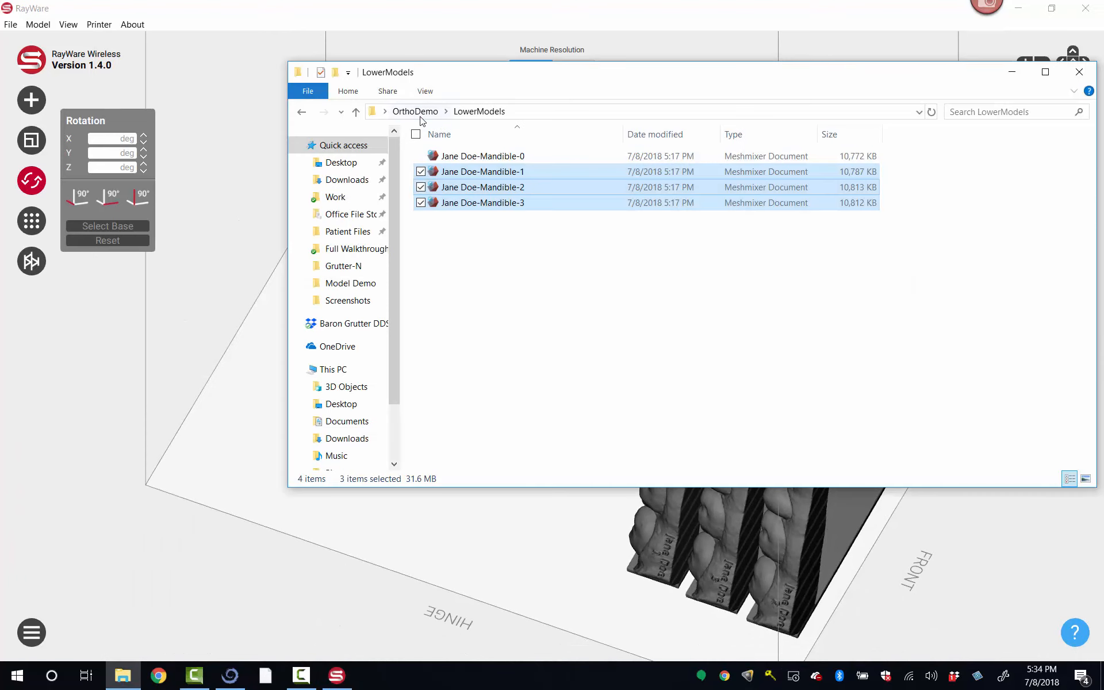
{"action": "left_click", "coordinate": [415, 111]}
{"action": "double_click", "coordinate": [466, 169]}
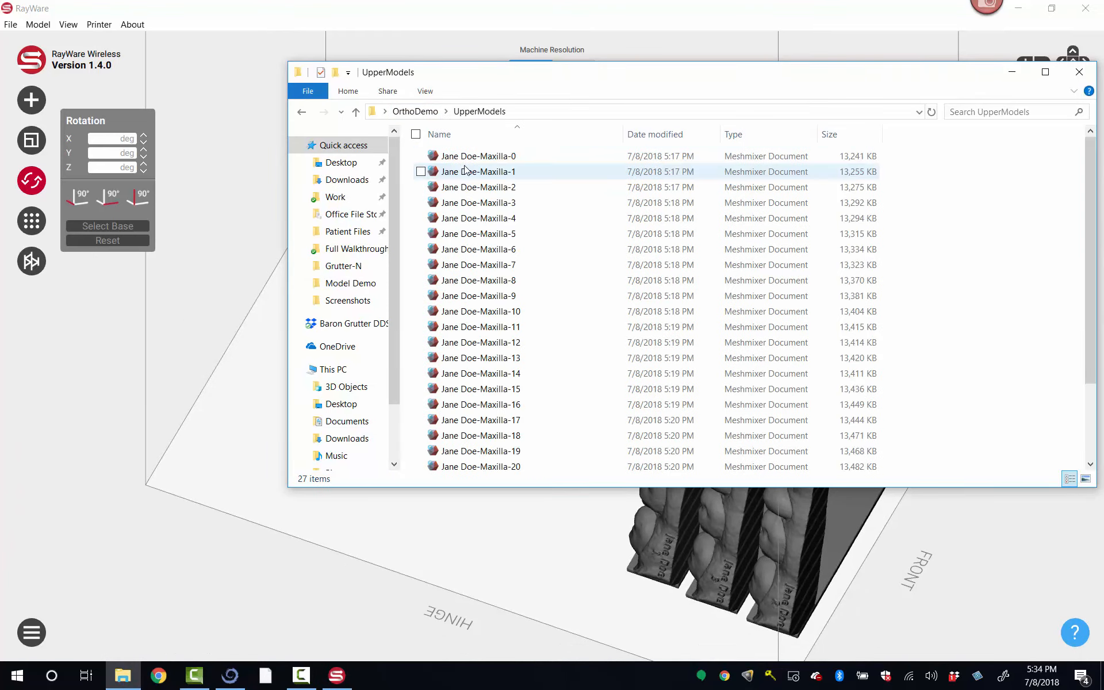
{"action": "left_click", "coordinate": [467, 156]}
{"action": "left_click", "coordinate": [474, 206], "text": "shift"}
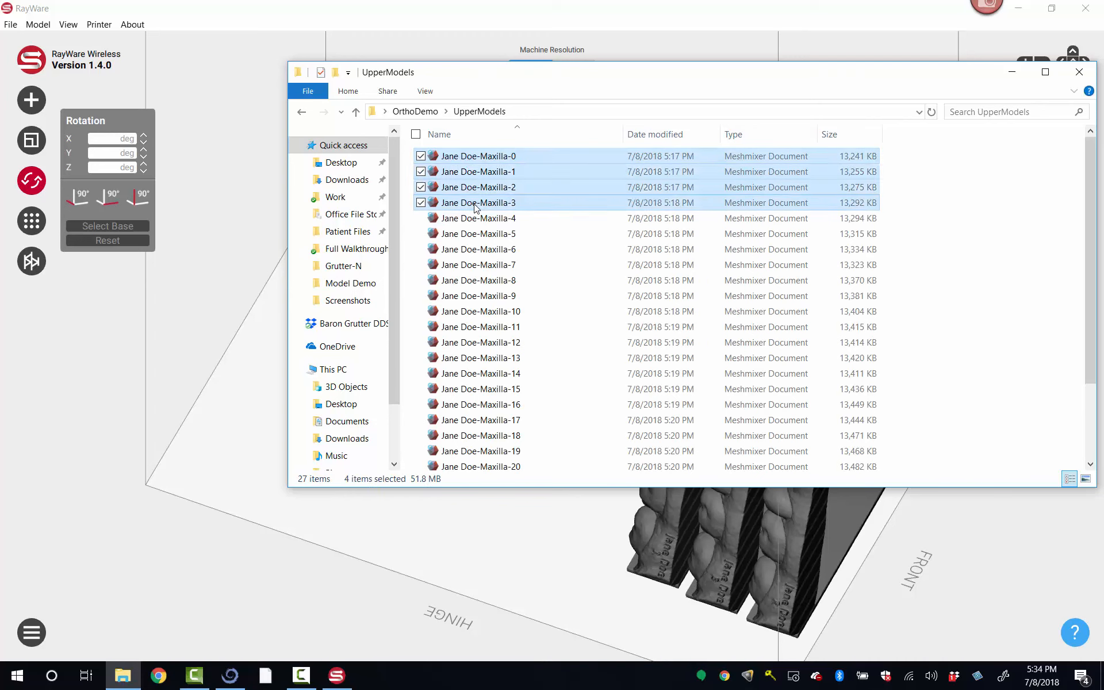
{"action": "left_click_drag", "start_coordinate": [481, 182], "coordinate": [279, 421]}
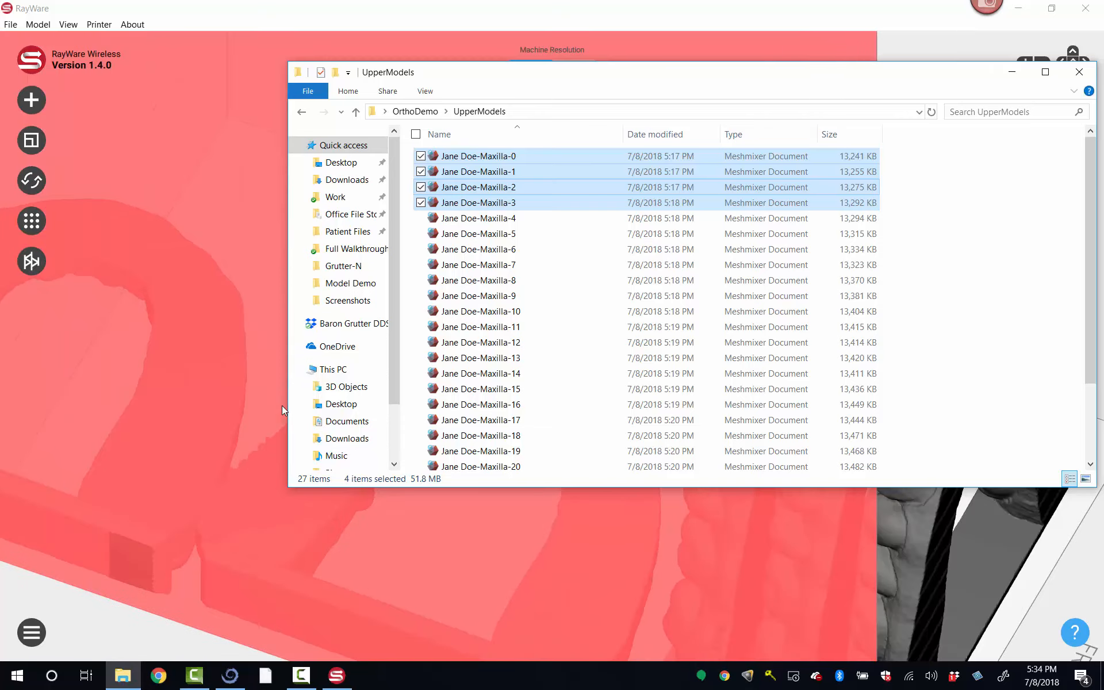
Step: Stand the Maxilla-1 model upright by selecting the flat face of its back bar as the base
{"action": "left_click", "coordinate": [187, 401]}
{"action": "right_click_drag", "start_coordinate": [178, 402], "coordinate": [280, 497]}
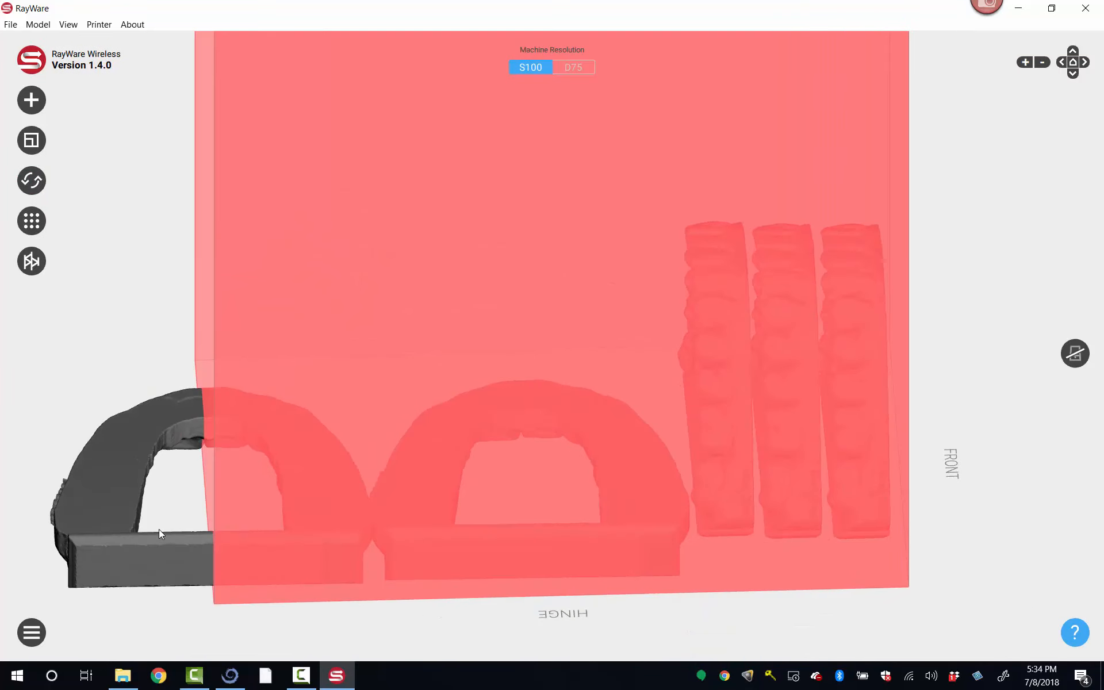
{"action": "left_click", "coordinate": [159, 532]}
{"action": "left_click_drag", "start_coordinate": [206, 431], "coordinate": [206, 347]}
{"action": "left_click", "coordinate": [115, 521]}
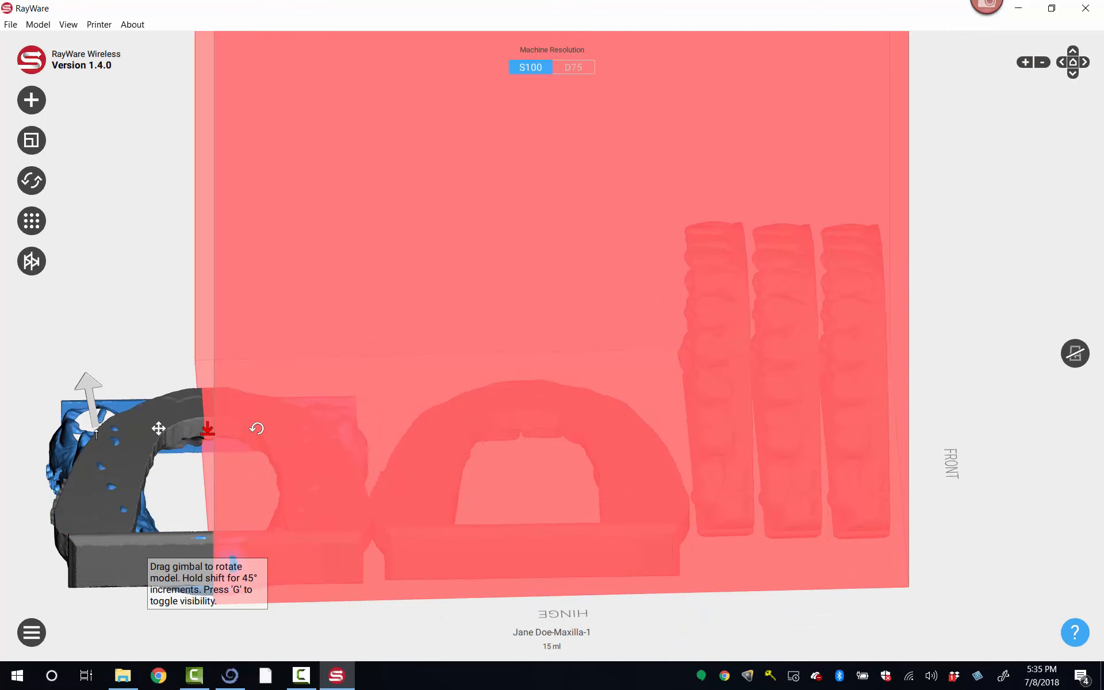
{"action": "left_click", "coordinate": [163, 403]}
{"action": "left_click", "coordinate": [197, 455]}
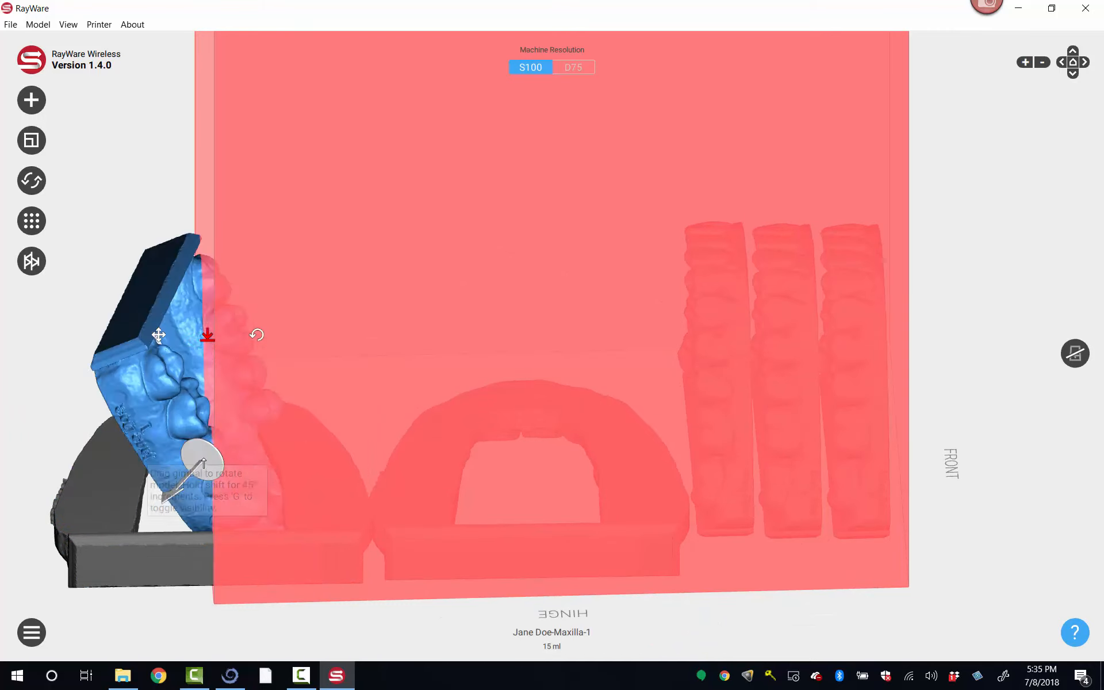
{"action": "left_click", "coordinate": [161, 284]}
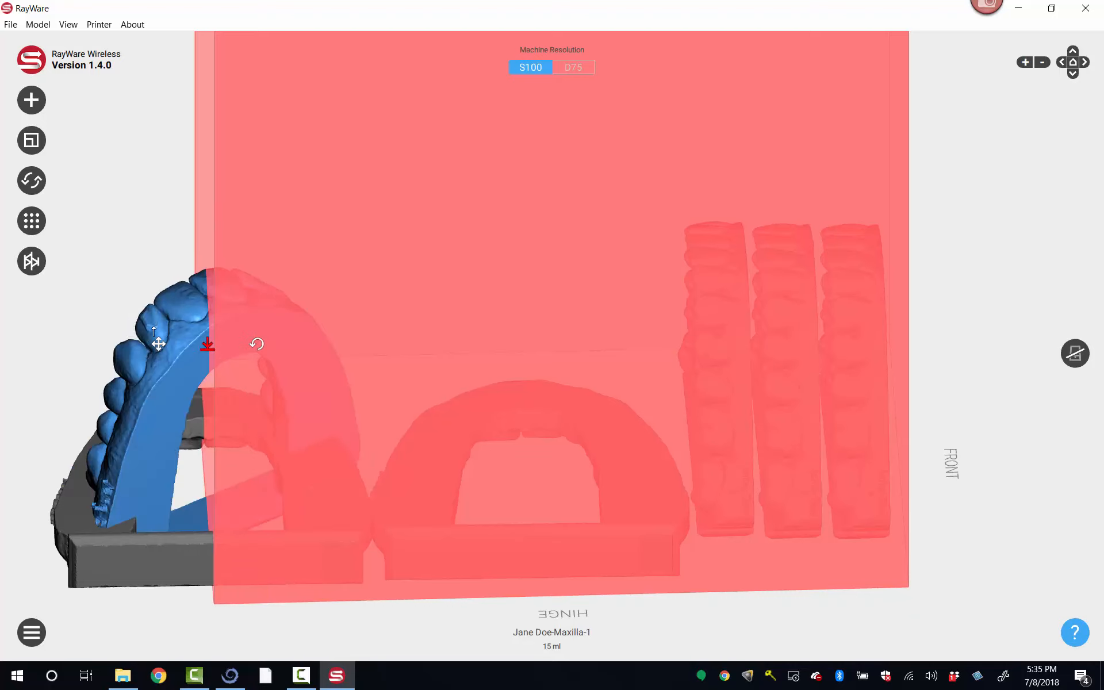
{"action": "left_click", "coordinate": [207, 345]}
{"action": "left_click", "coordinate": [177, 592]}
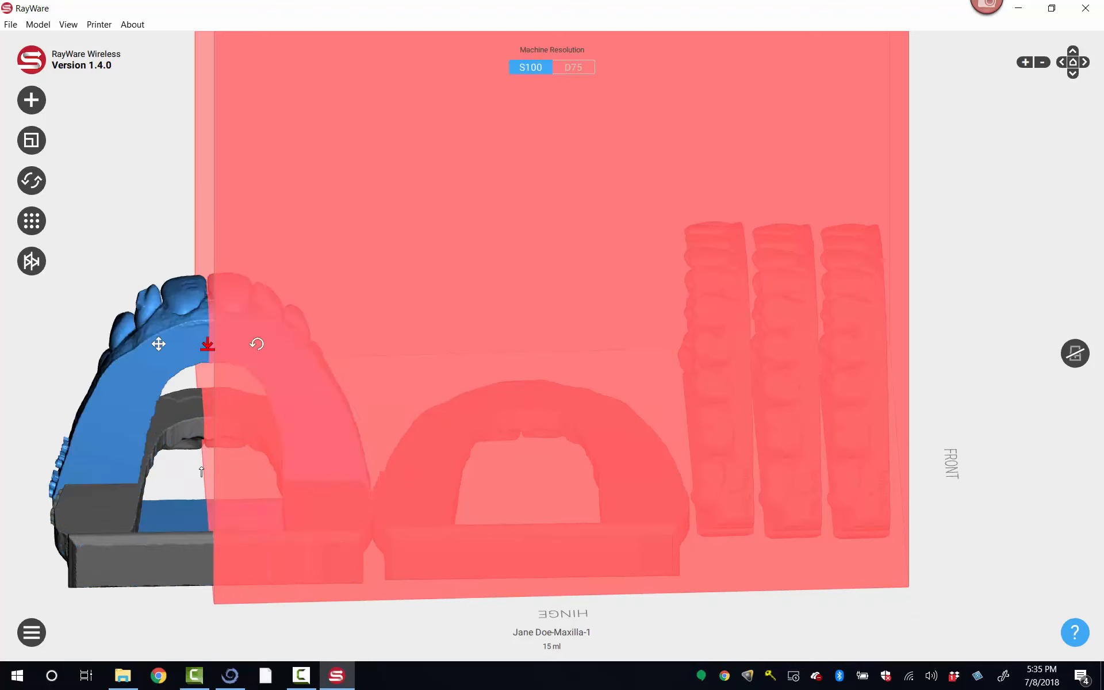
Step: Stand the overlapping Maxilla-0 and Maxilla-3 models upright, using the flat back bar of each as its base
{"action": "left_click", "coordinate": [38, 598]}
{"action": "left_click_drag", "start_coordinate": [35, 593], "coordinate": [120, 571]}
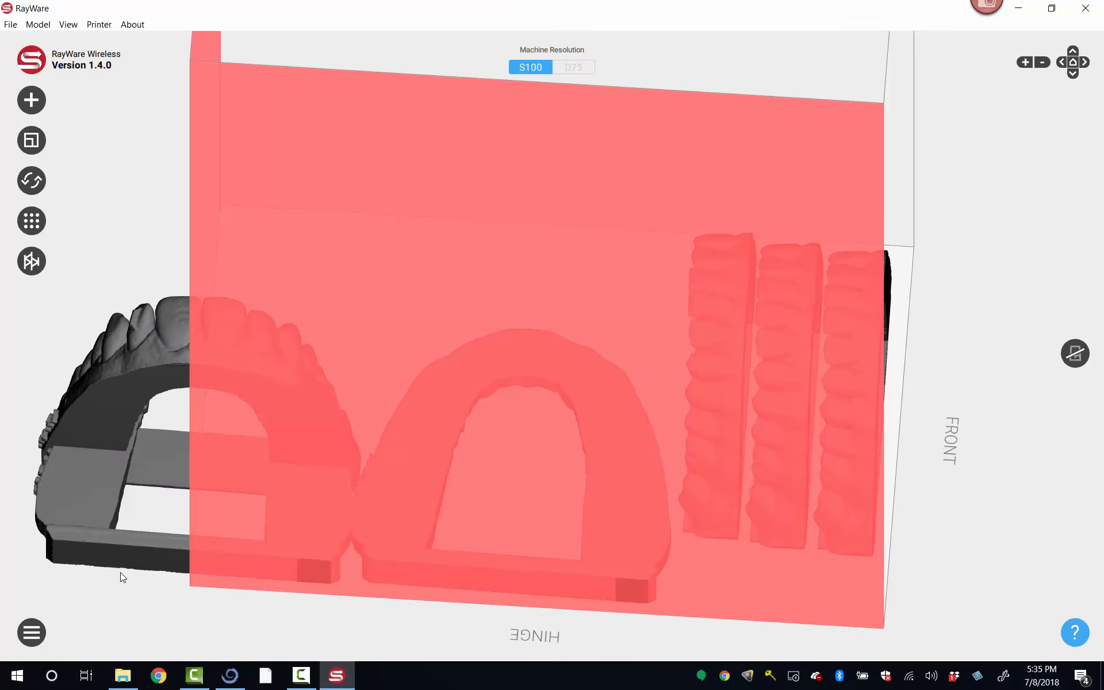
{"action": "left_click", "coordinate": [163, 472]}
{"action": "left_click", "coordinate": [200, 383]}
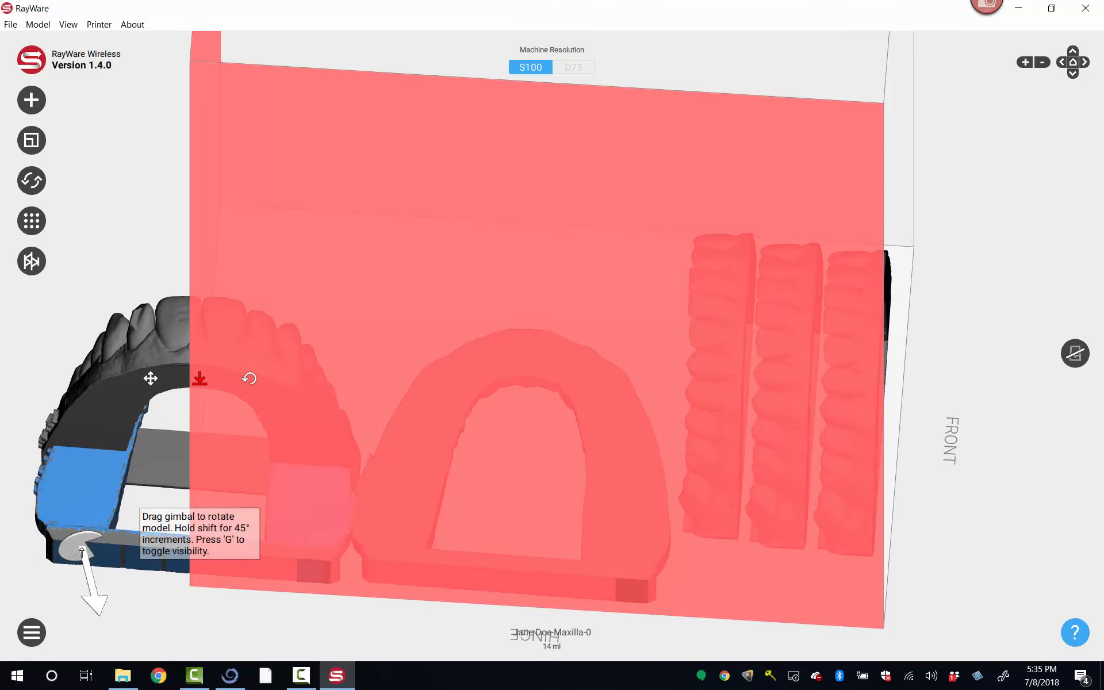
{"action": "left_click", "coordinate": [99, 544]}
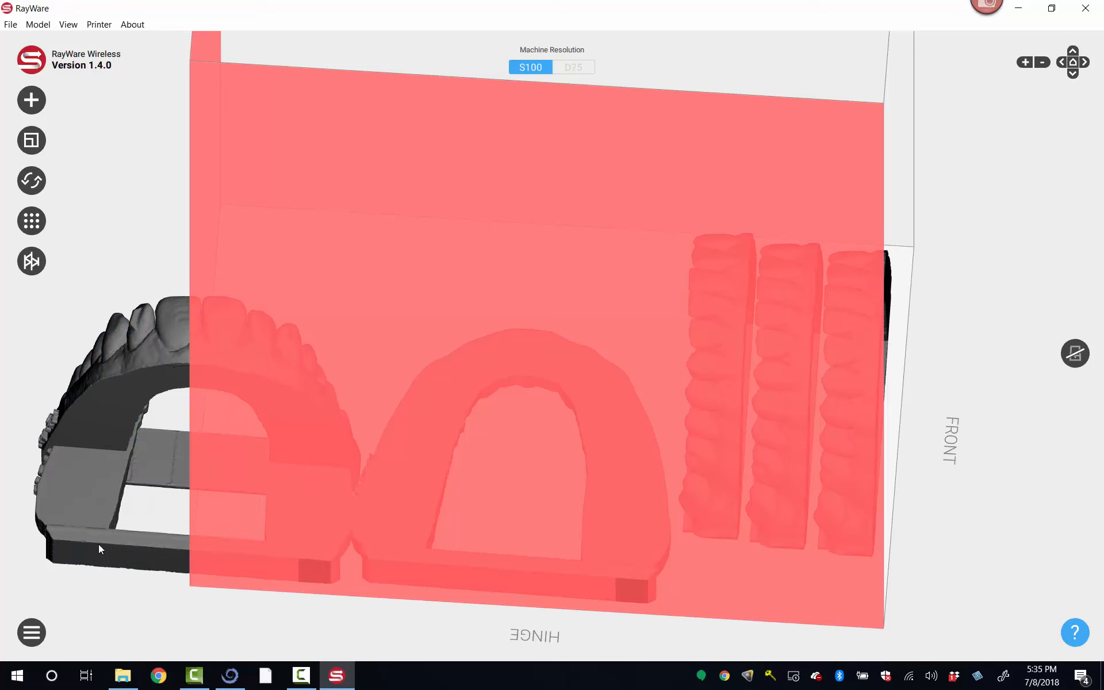
{"action": "left_click", "coordinate": [77, 529]}
{"action": "left_click", "coordinate": [194, 378]}
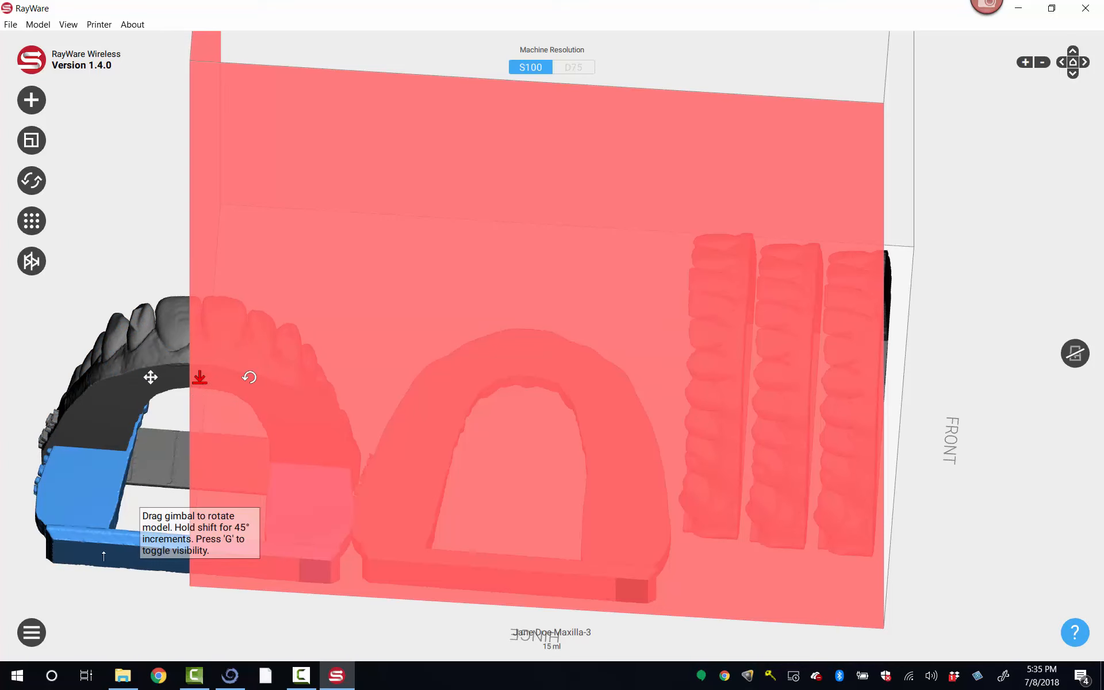
{"action": "left_click", "coordinate": [100, 539]}
Step: Stand the Maxilla-2 model upright, using the flat face of its back bar as the base
{"action": "left_click", "coordinate": [411, 498]}
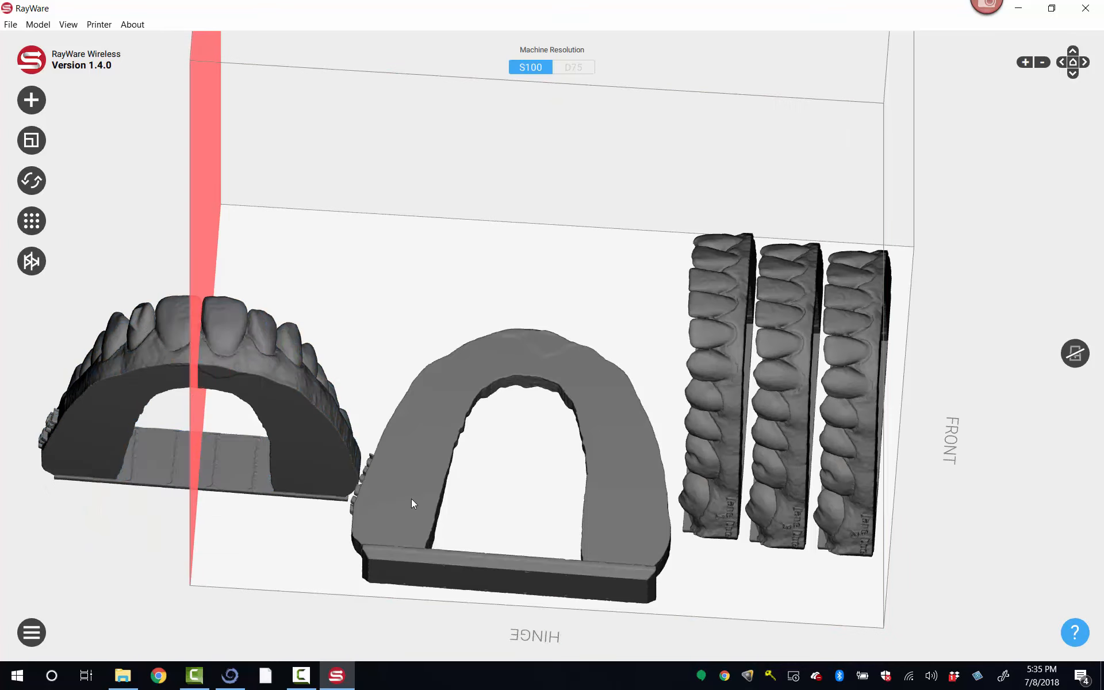
{"action": "left_click", "coordinate": [515, 399]}
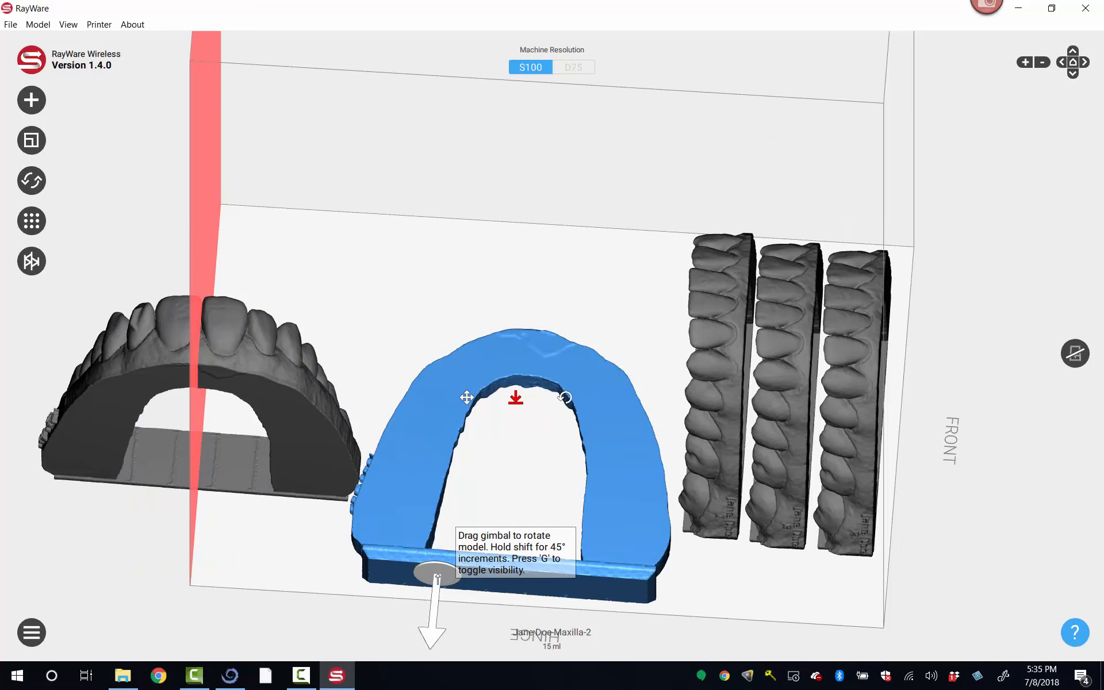
{"action": "left_click", "coordinate": [435, 569]}
{"action": "left_click", "coordinate": [393, 278]}
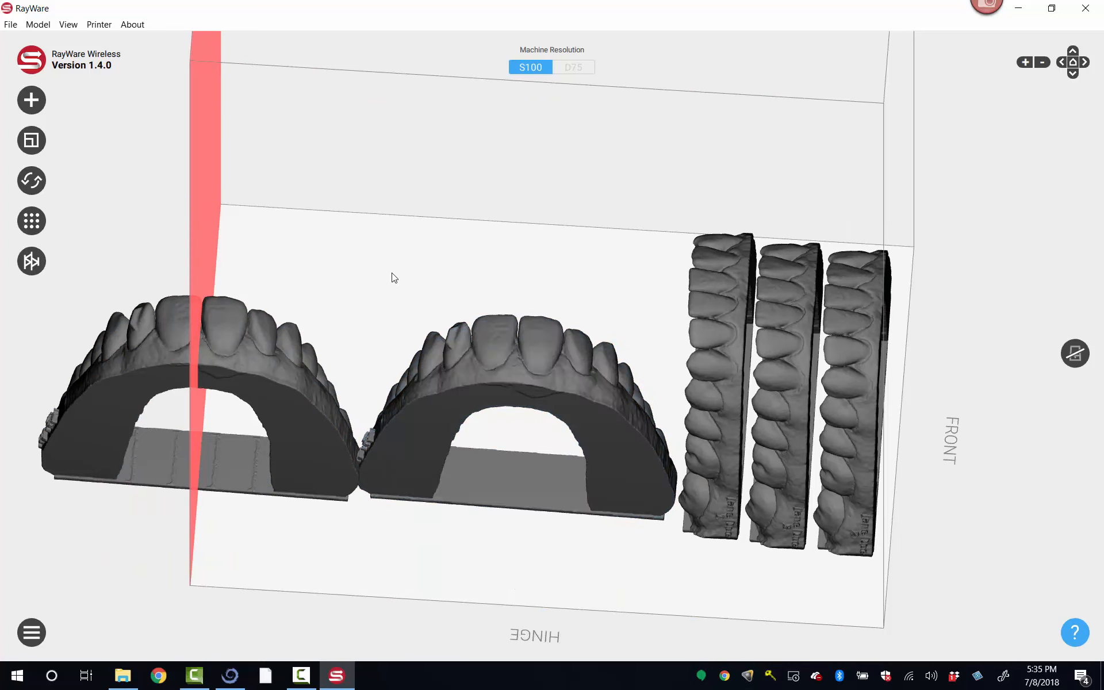
Step: Rotate Maxilla-2 about the vertical axis in three 90° turns and place it parallel beside the row of mandible models
{"action": "left_click", "coordinate": [39, 185]}
{"action": "right_click_drag", "start_coordinate": [516, 150], "coordinate": [534, 362]}
{"action": "left_click", "coordinate": [529, 420]}
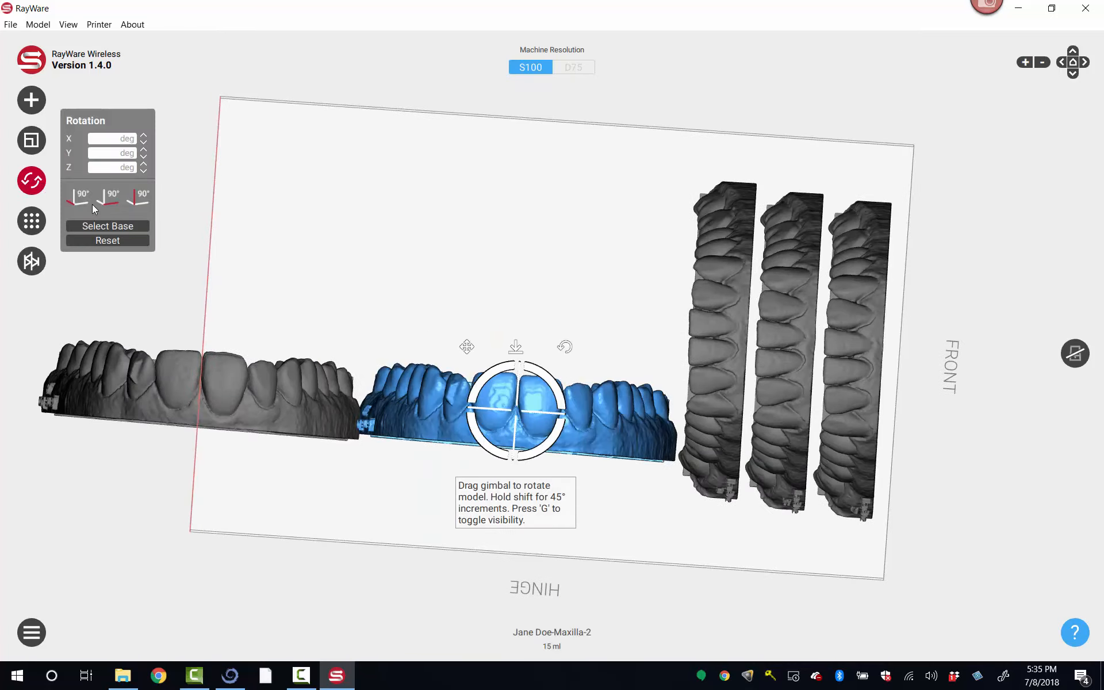
{"action": "left_click", "coordinate": [142, 197]}
{"action": "left_click", "coordinate": [142, 197]}
{"action": "left_click", "coordinate": [142, 197]}
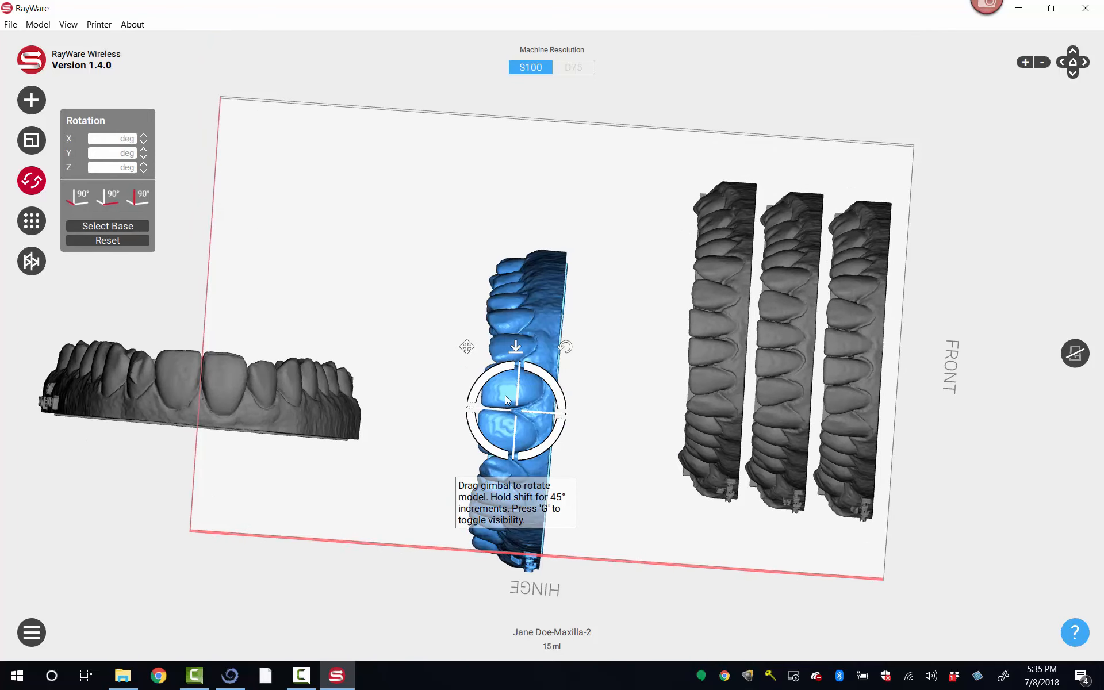
{"action": "left_click_drag", "start_coordinate": [490, 480], "coordinate": [617, 401]}
Step: Rotate Maxilla-3 about the vertical axis in three 90° turns and place it in the row beside Maxilla-2
{"action": "left_click", "coordinate": [341, 419]}
{"action": "left_click", "coordinate": [142, 198]}
{"action": "left_click", "coordinate": [142, 197]}
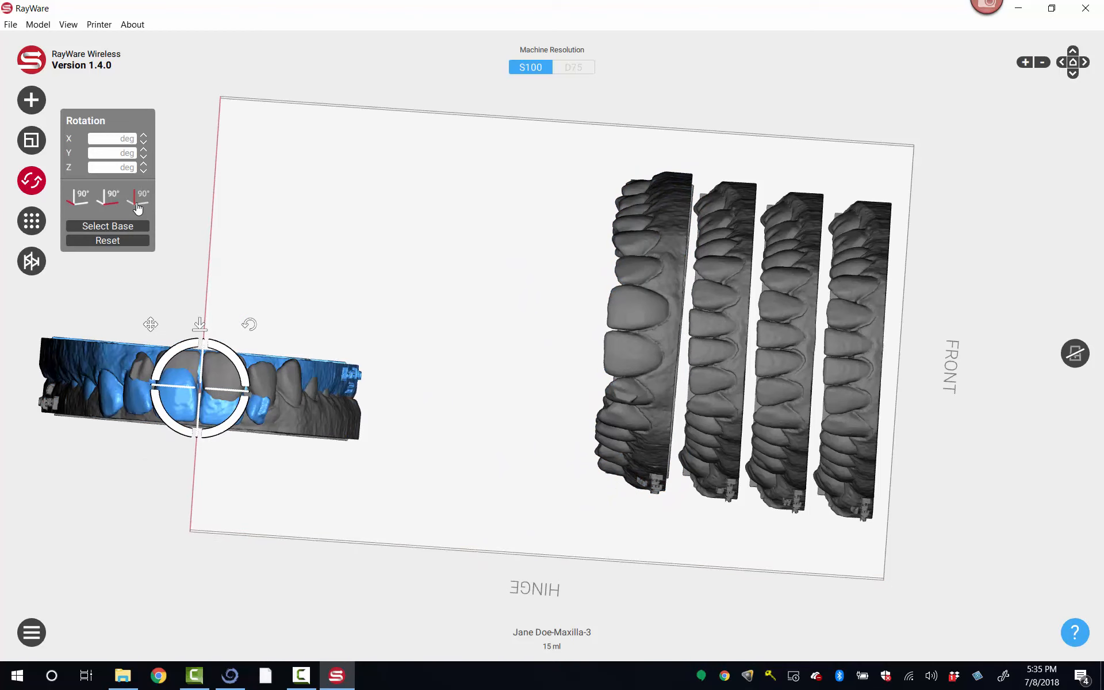
{"action": "left_click", "coordinate": [142, 197]}
{"action": "left_click_drag", "start_coordinate": [236, 268], "coordinate": [593, 218]}
Step: Turn Maxilla-0 and Maxilla-1 about the vertical axis to match the other arches and line them up in order beside Maxilla-3
{"action": "left_click", "coordinate": [249, 397]}
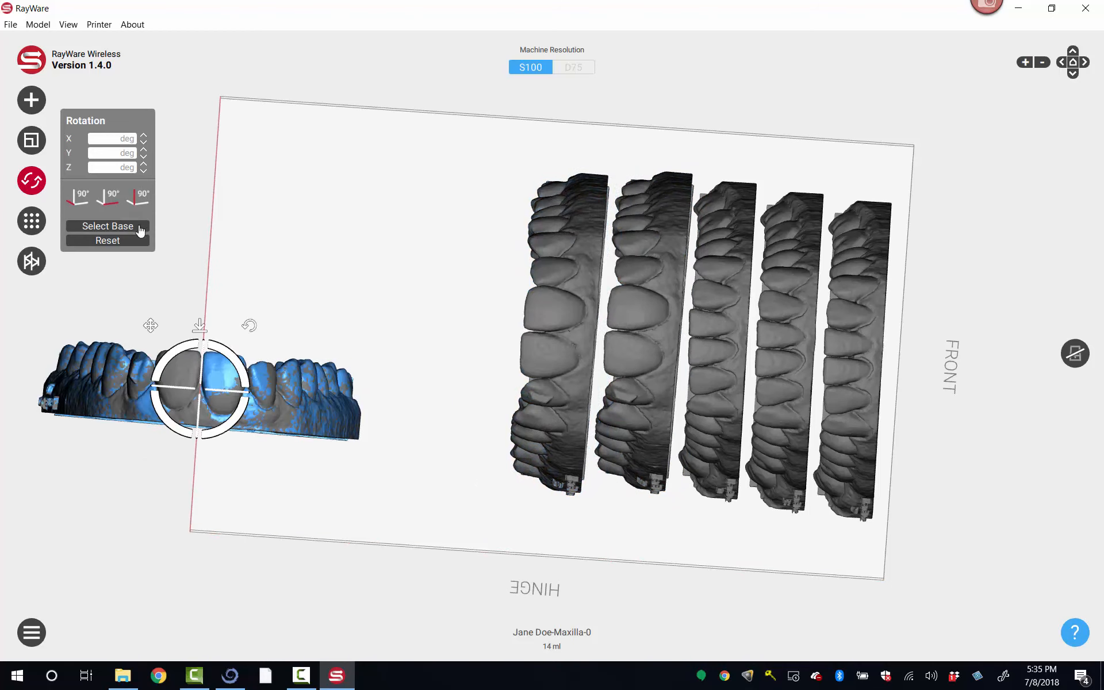
{"action": "left_click", "coordinate": [143, 213]}
{"action": "left_click_drag", "start_coordinate": [228, 272], "coordinate": [506, 208]}
{"action": "left_click", "coordinate": [223, 408]}
{"action": "left_click", "coordinate": [147, 195]}
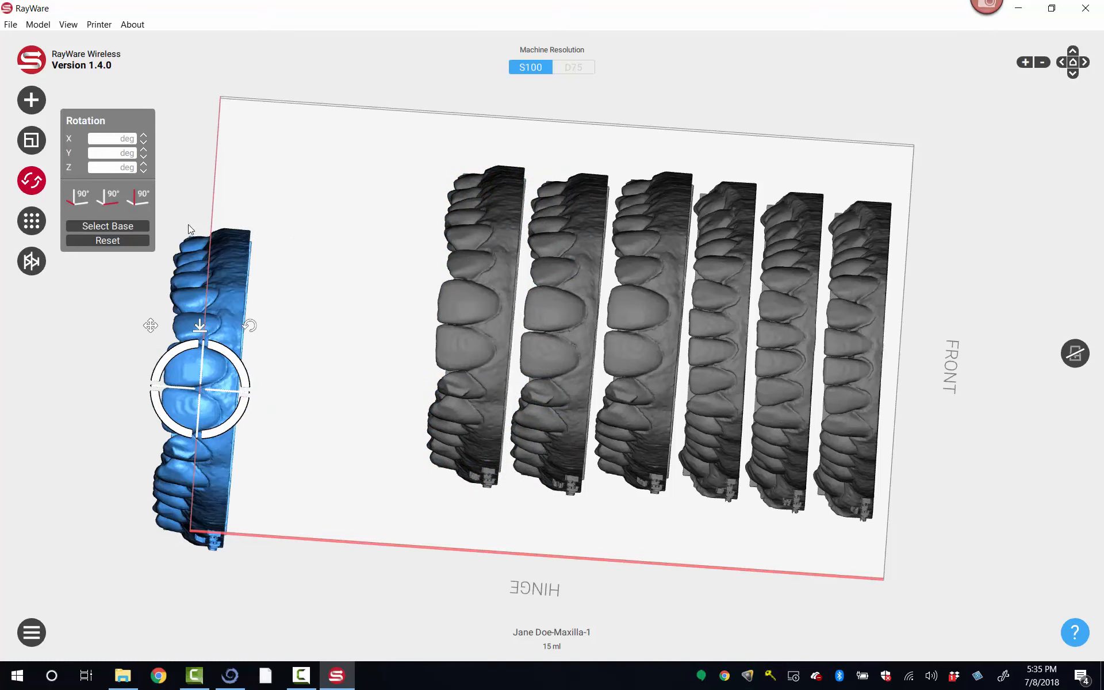
{"action": "left_click_drag", "start_coordinate": [243, 294], "coordinate": [426, 211]}
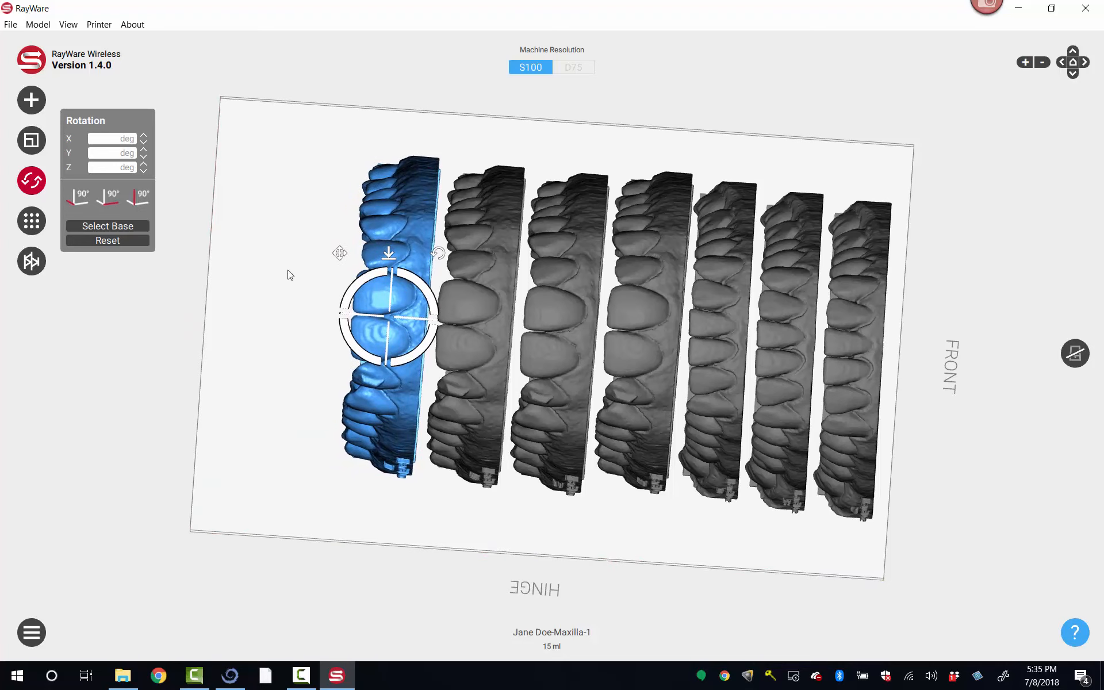
Step: Shift the three mandible models along the build plate until their ends sit close to the hinge edge
{"action": "left_click", "coordinate": [475, 498]}
{"action": "right_click_drag", "start_coordinate": [475, 497], "coordinate": [475, 471]}
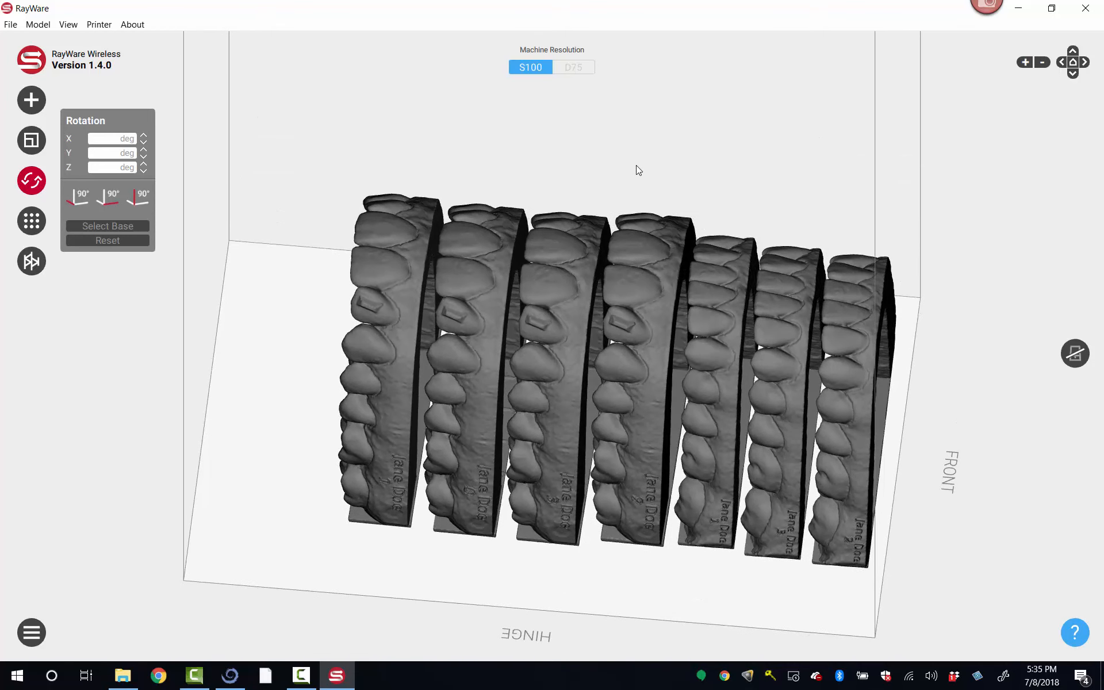
{"action": "right_click_drag", "start_coordinate": [637, 166], "coordinate": [818, 270]}
{"action": "left_click_drag", "start_coordinate": [860, 308], "coordinate": [844, 361]}
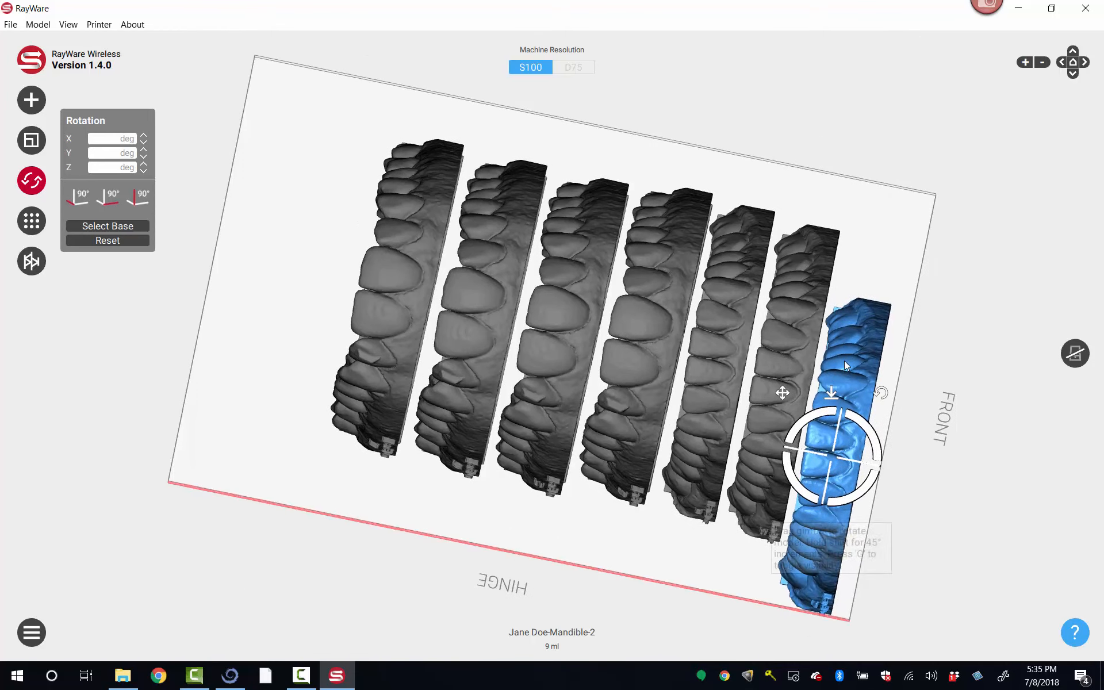
{"action": "left_click_drag", "start_coordinate": [780, 303], "coordinate": [714, 381]}
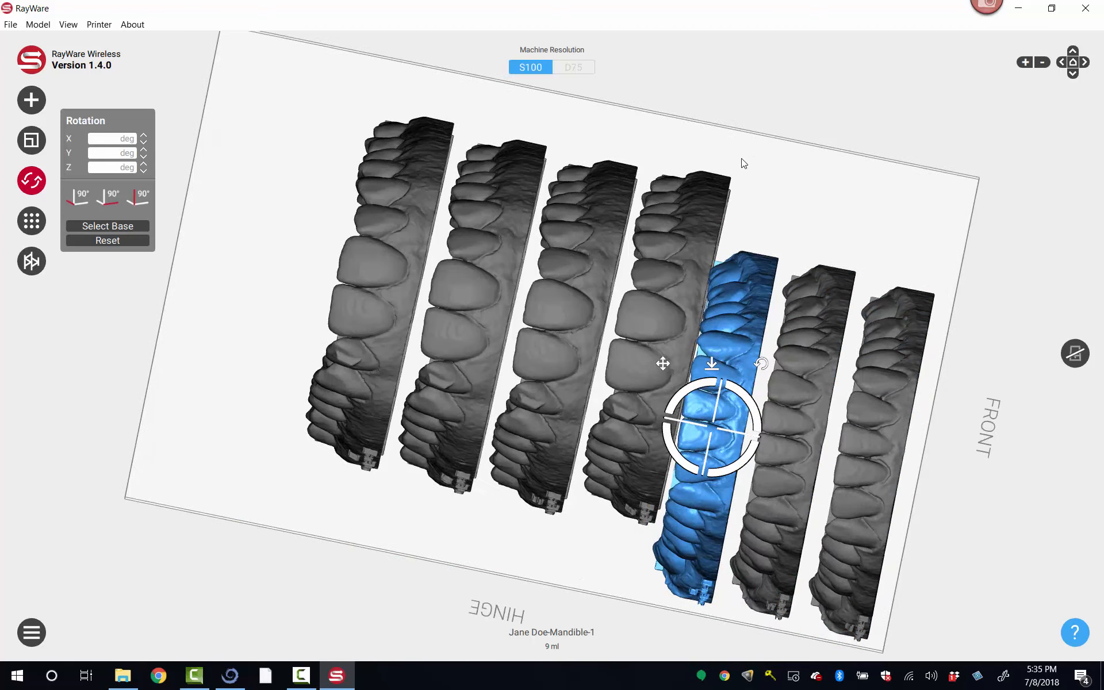
{"action": "scroll", "coordinate": [740, 161], "scroll_direction": "down", "scroll_amount": 1}
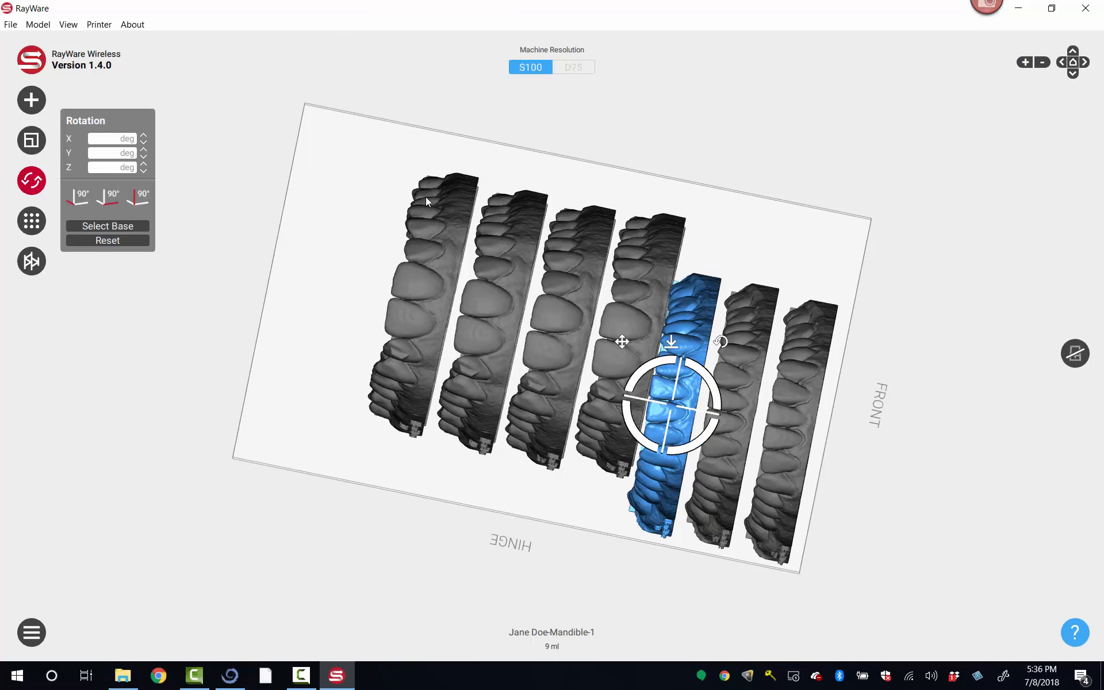
Step: Shift the four maxilla models toward the hinge edge so they line up with the mandible row
{"action": "left_click", "coordinate": [613, 143]}
{"action": "left_click_drag", "start_coordinate": [617, 300], "coordinate": [535, 382]}
{"action": "left_click_drag", "start_coordinate": [499, 302], "coordinate": [487, 345]}
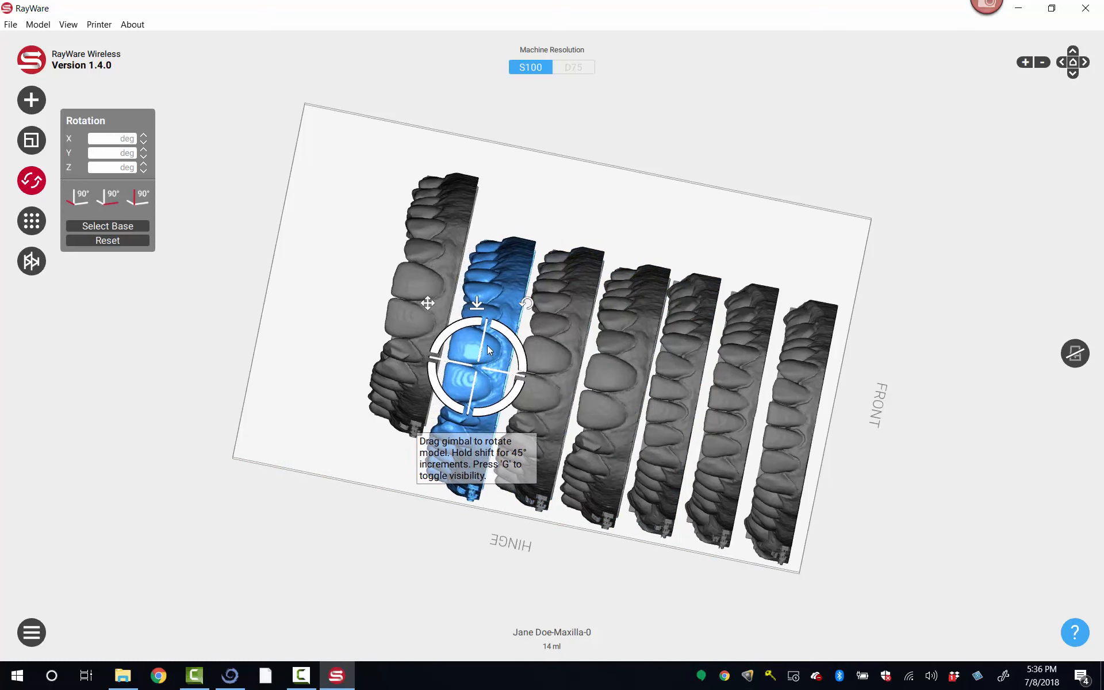
{"action": "left_click_drag", "start_coordinate": [442, 246], "coordinate": [439, 288]}
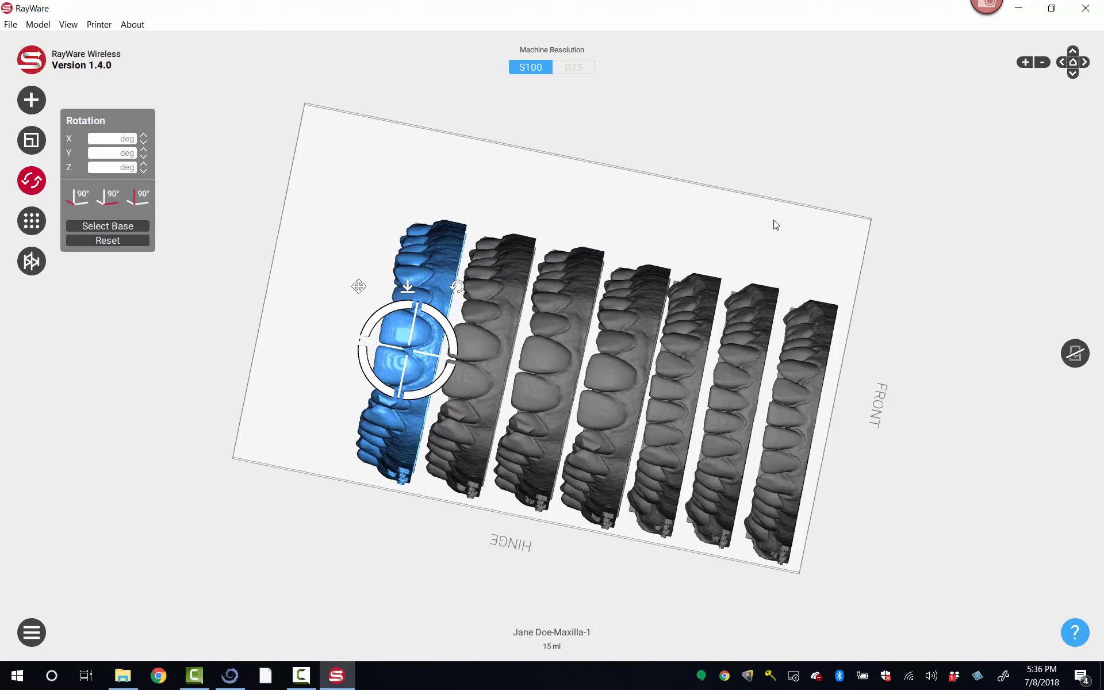
Step: Examine the spacing and upright orientation of all seven models on the build plate from several angles
{"action": "scroll", "coordinate": [764, 157], "scroll_direction": "up", "scroll_amount": 1}
{"action": "scroll", "coordinate": [764, 154], "scroll_direction": "down", "scroll_amount": 3}
{"action": "left_click_drag", "start_coordinate": [691, 224], "coordinate": [690, 189]}
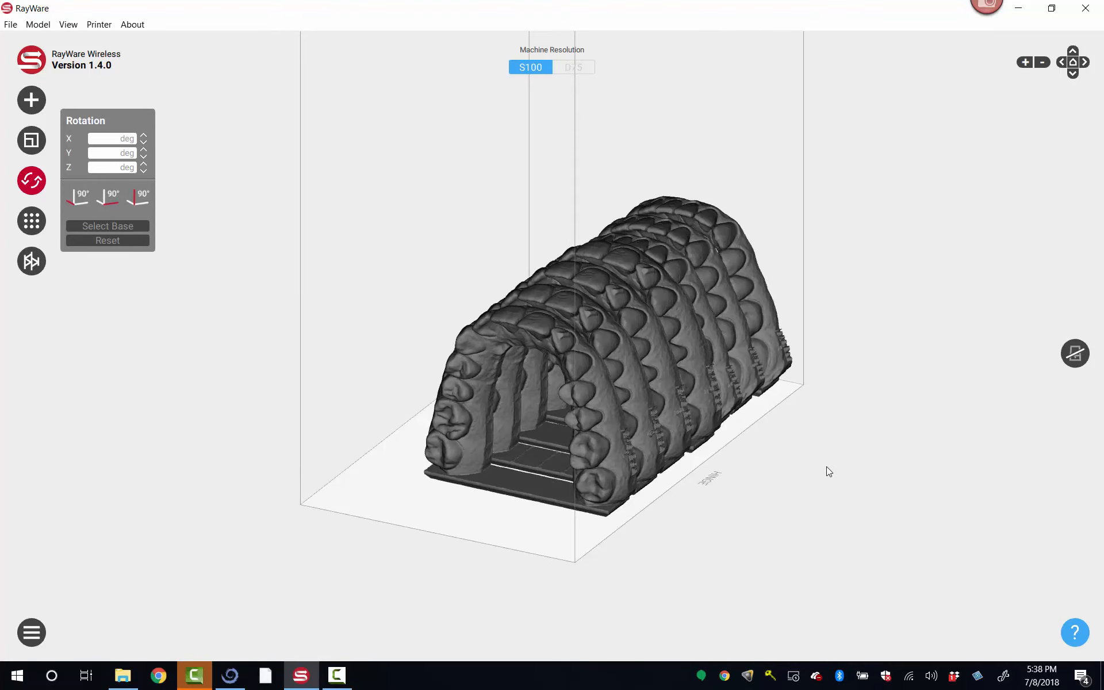
{"action": "left_click_drag", "start_coordinate": [826, 467], "coordinate": [814, 484]}
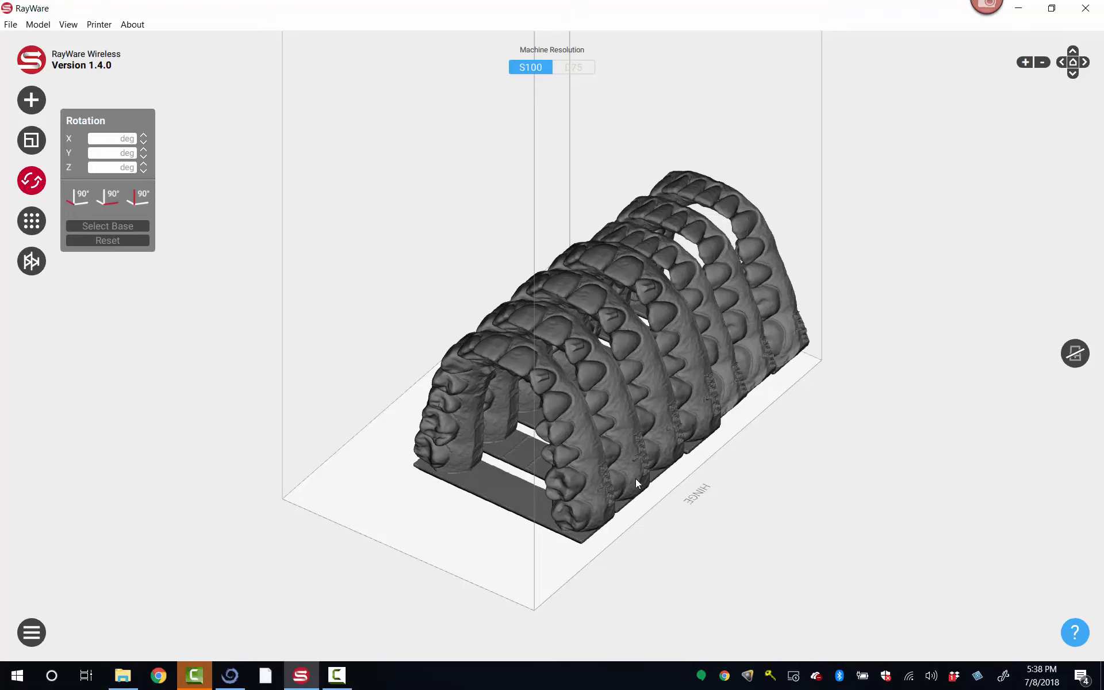
{"action": "right_click_drag", "start_coordinate": [746, 457], "coordinate": [733, 468]}
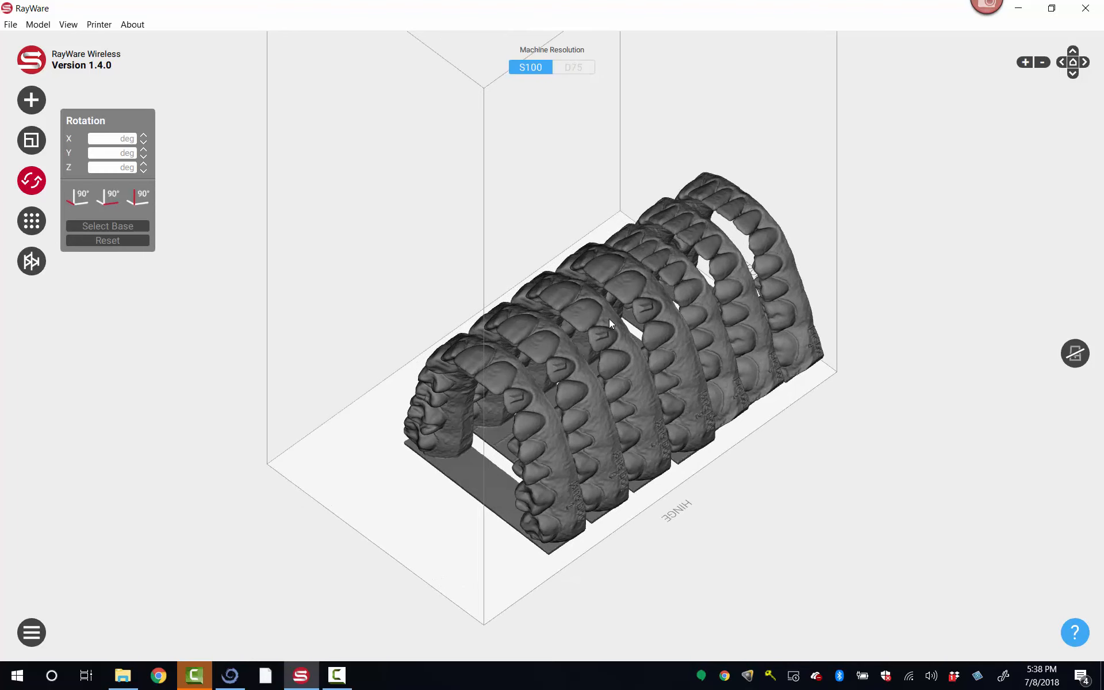
{"action": "mouse_move", "coordinate": [822, 429]}
{"action": "right_mouse_down"}
{"action": "mouse_move", "coordinate": [816, 421]}
{"action": "mouse_move", "coordinate": [830, 437]}
{"action": "right_mouse_up"}
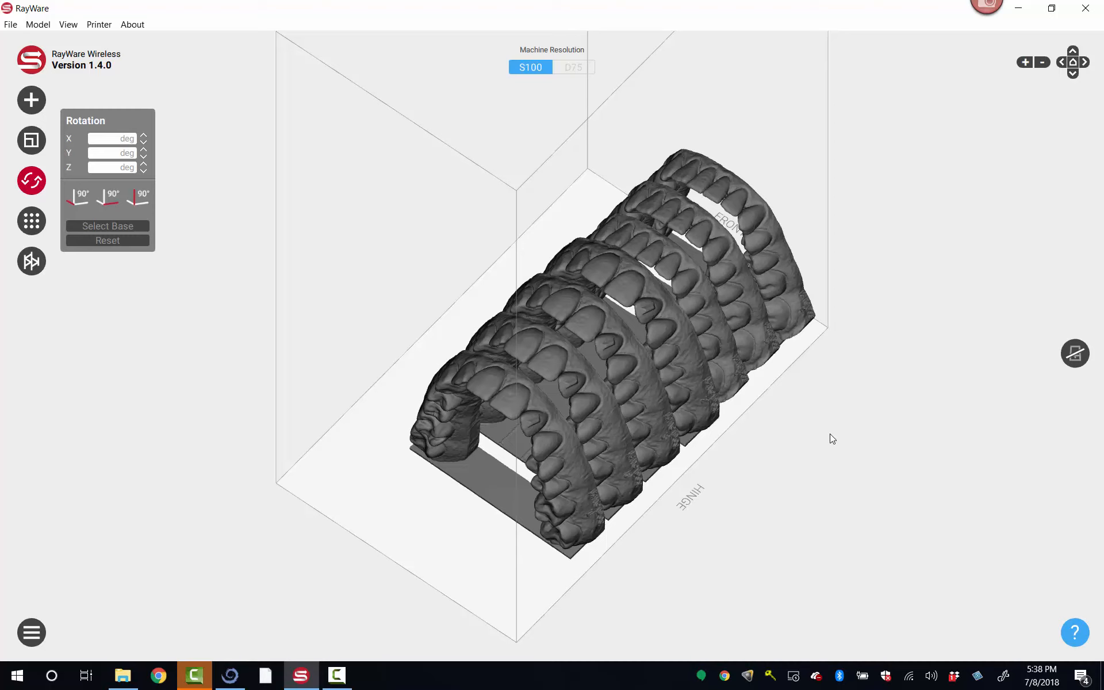
{"action": "left_click_drag", "start_coordinate": [830, 434], "coordinate": [804, 468]}
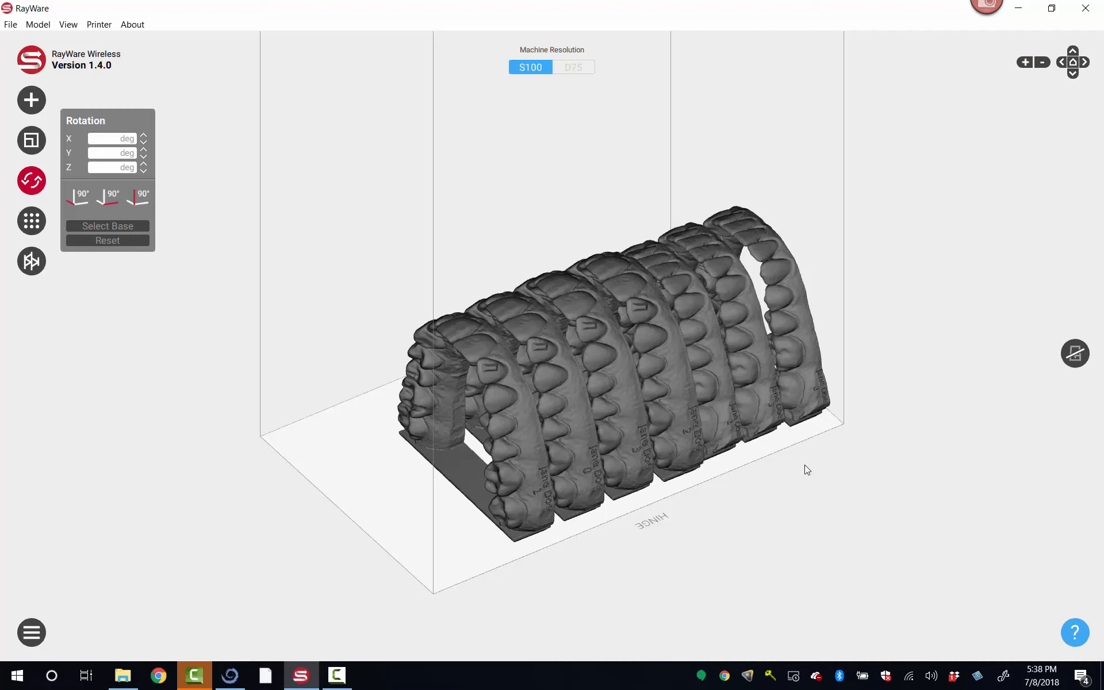
{"action": "left_click_drag", "start_coordinate": [805, 466], "coordinate": [833, 451]}
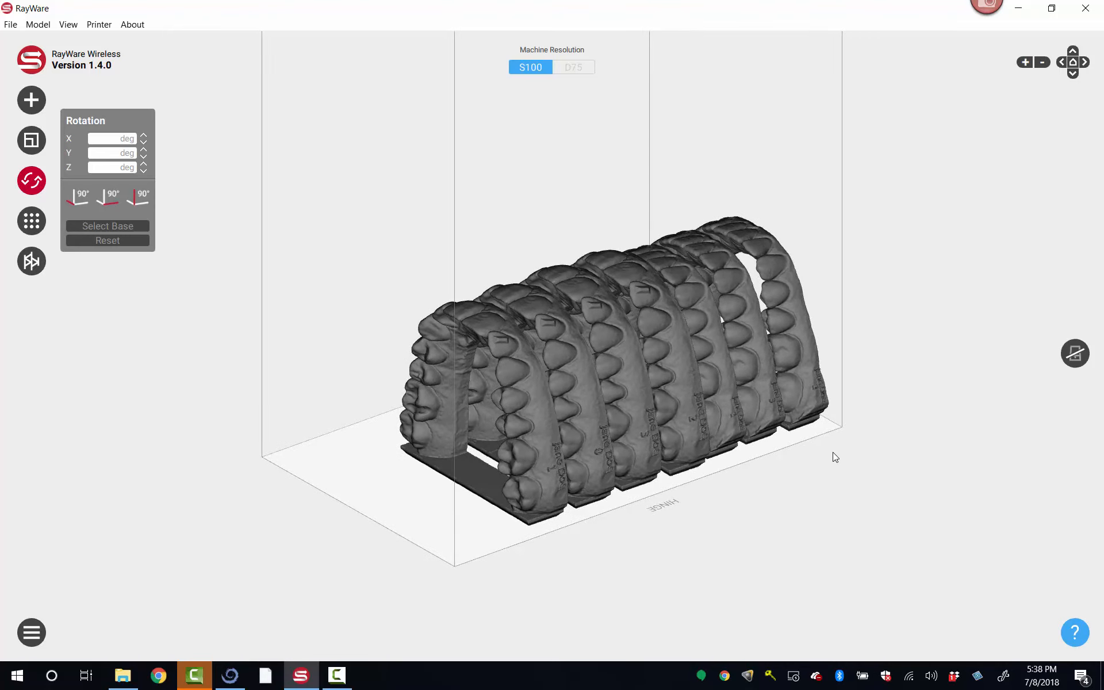